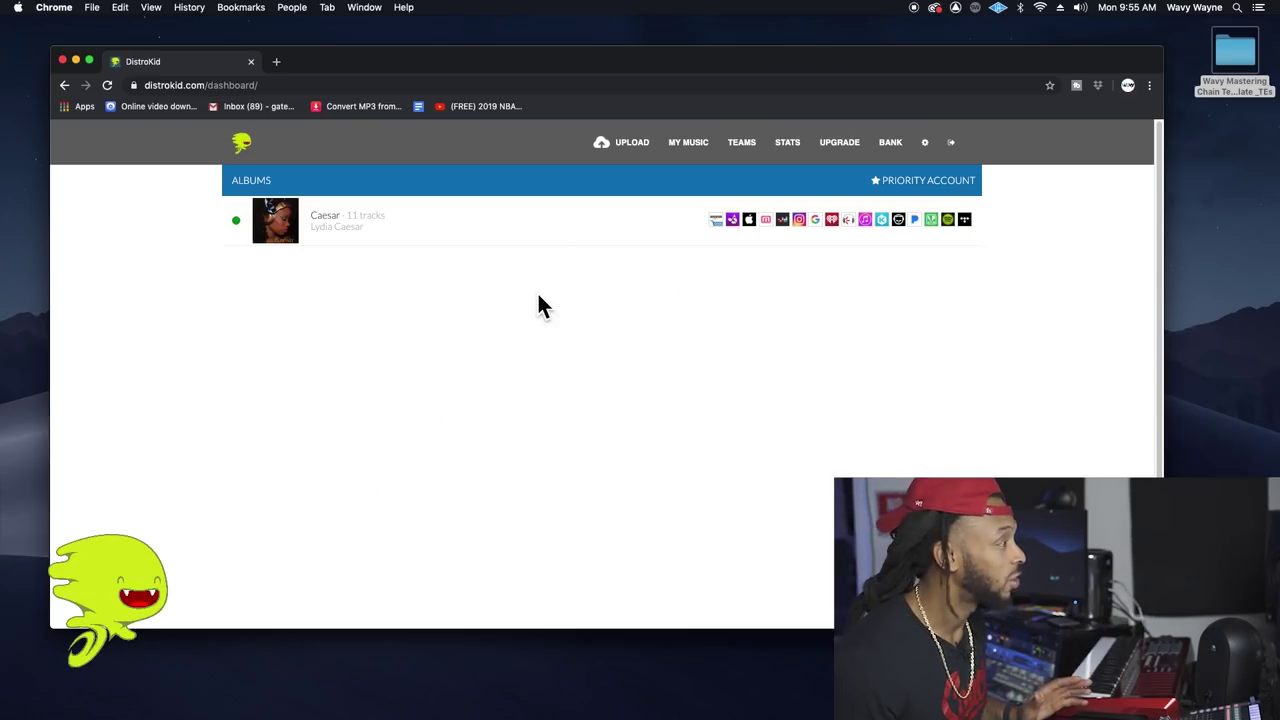
Open DistroKid's pricing page and scroll through the Musician, Musician Plus and Label plans.
left_click(828, 158)
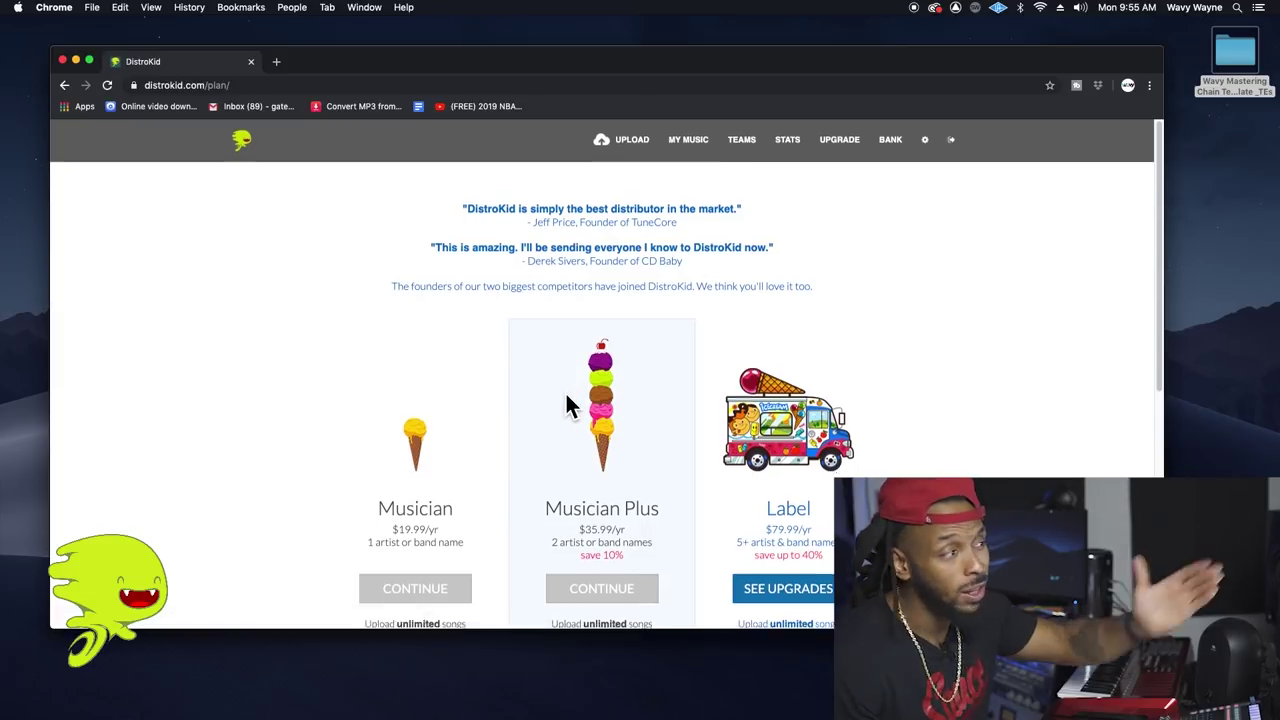
scroll(565, 400, "down", 3)
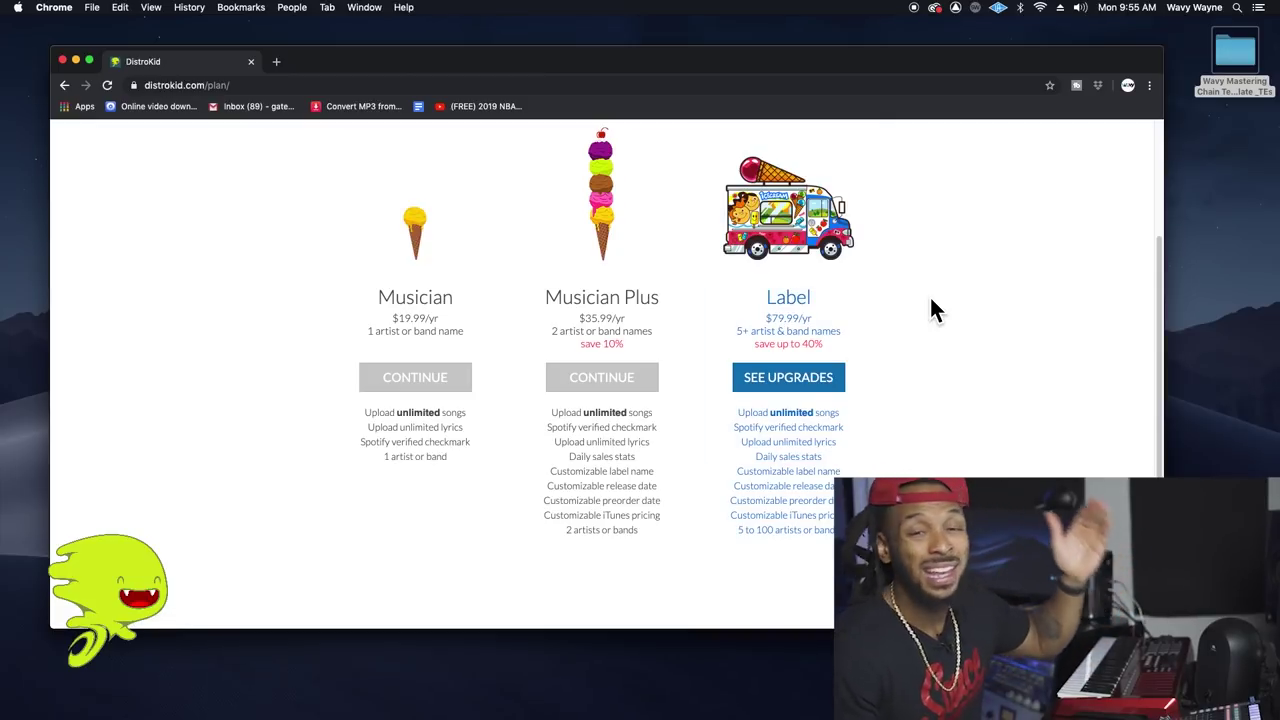
scroll(958, 316, "up", 4)
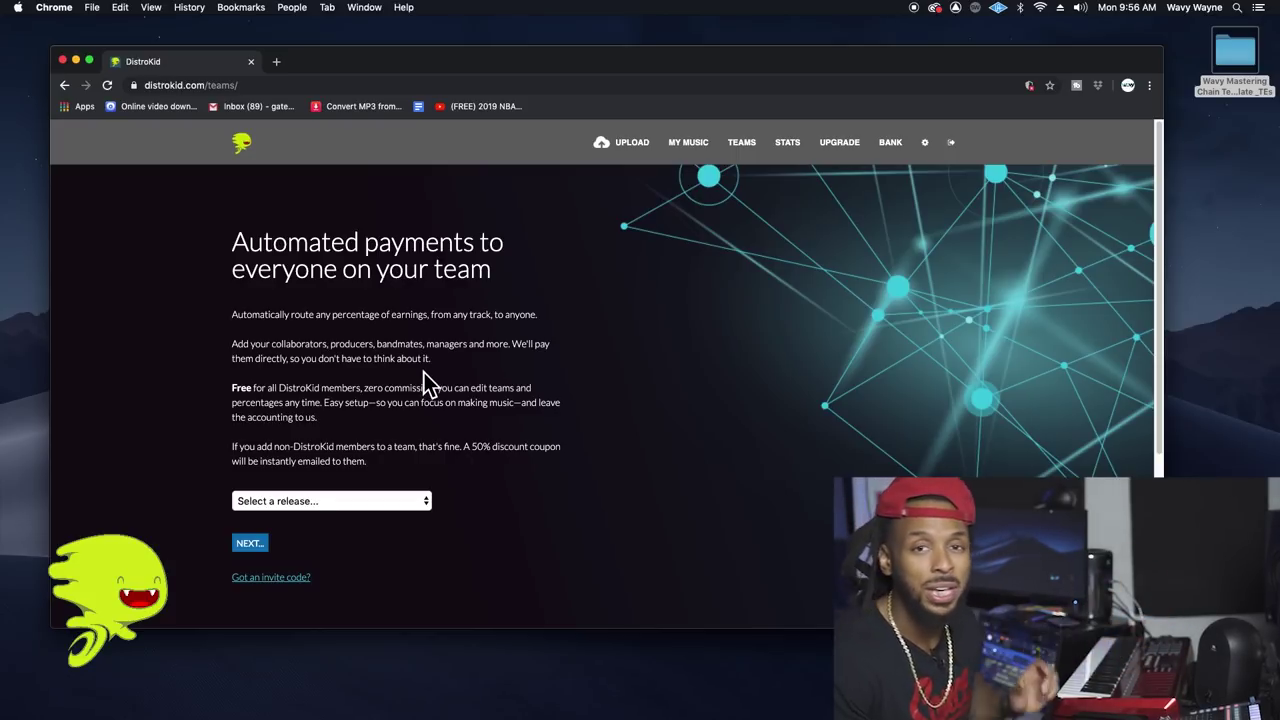
Select the Caesar release and look over its track list.
left_click(368, 507)
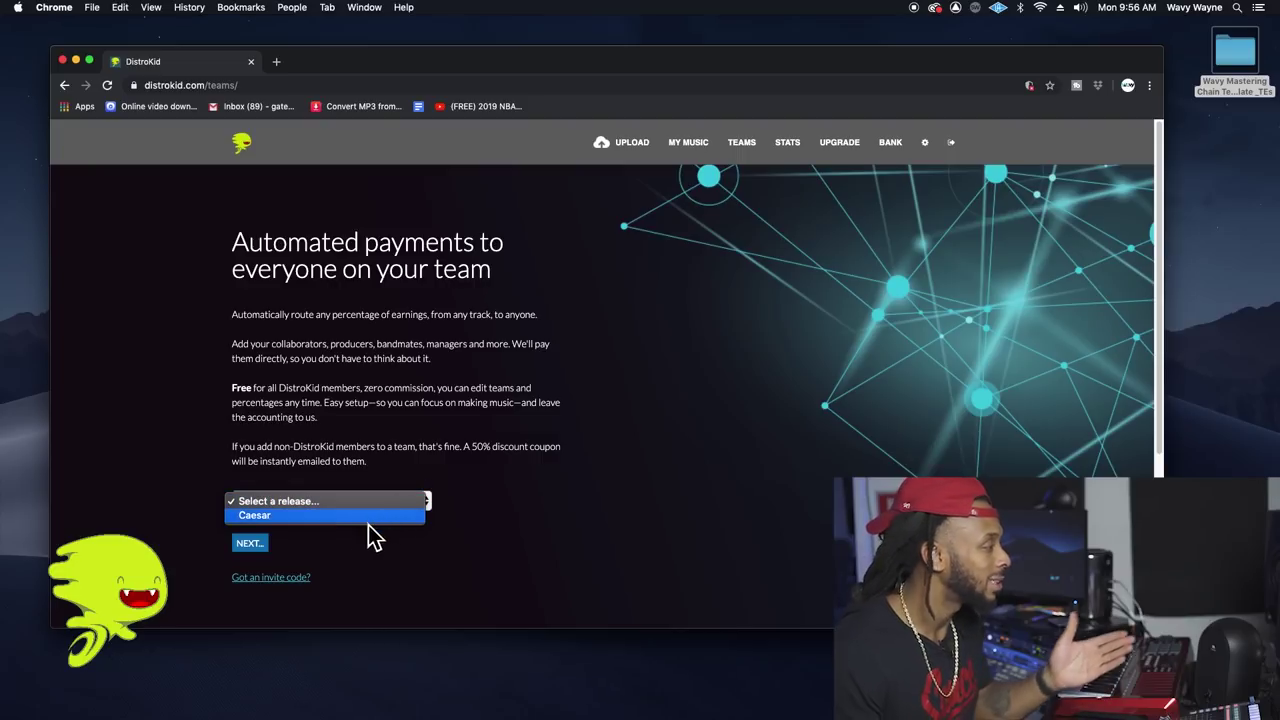
left_click(352, 516)
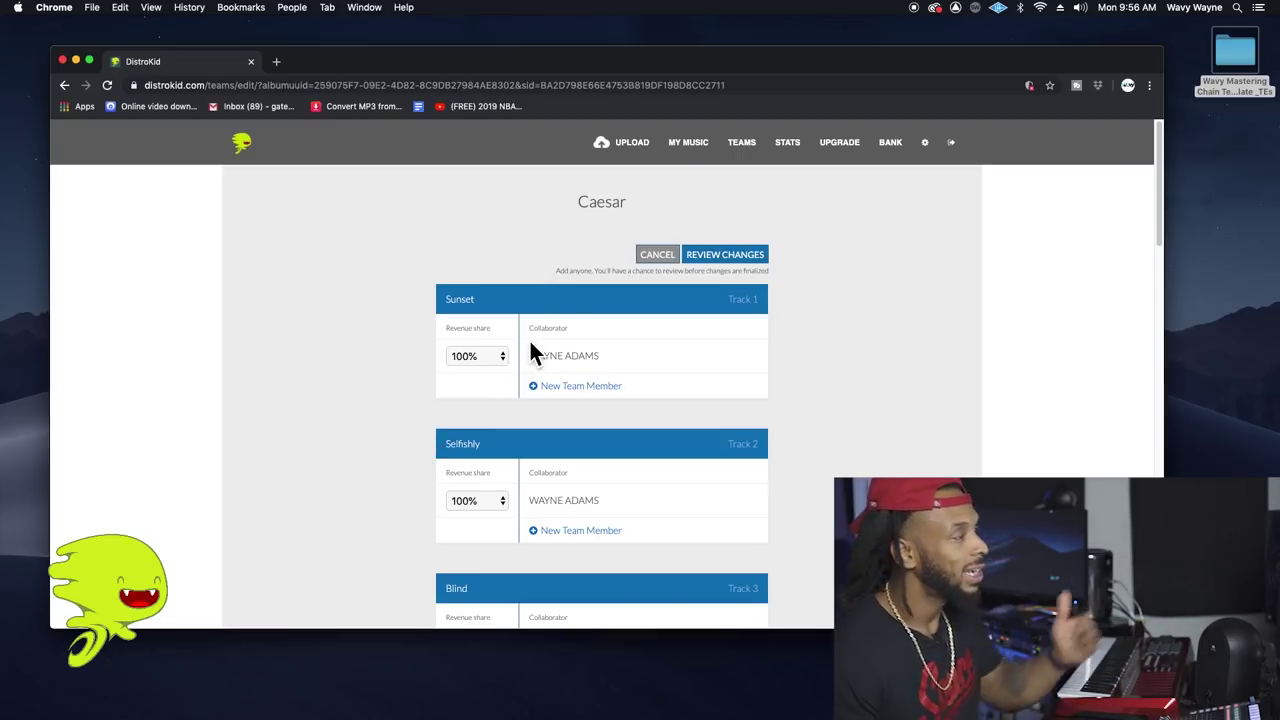
scroll(627, 418, "down", 3)
scroll(632, 435, "up", 3)
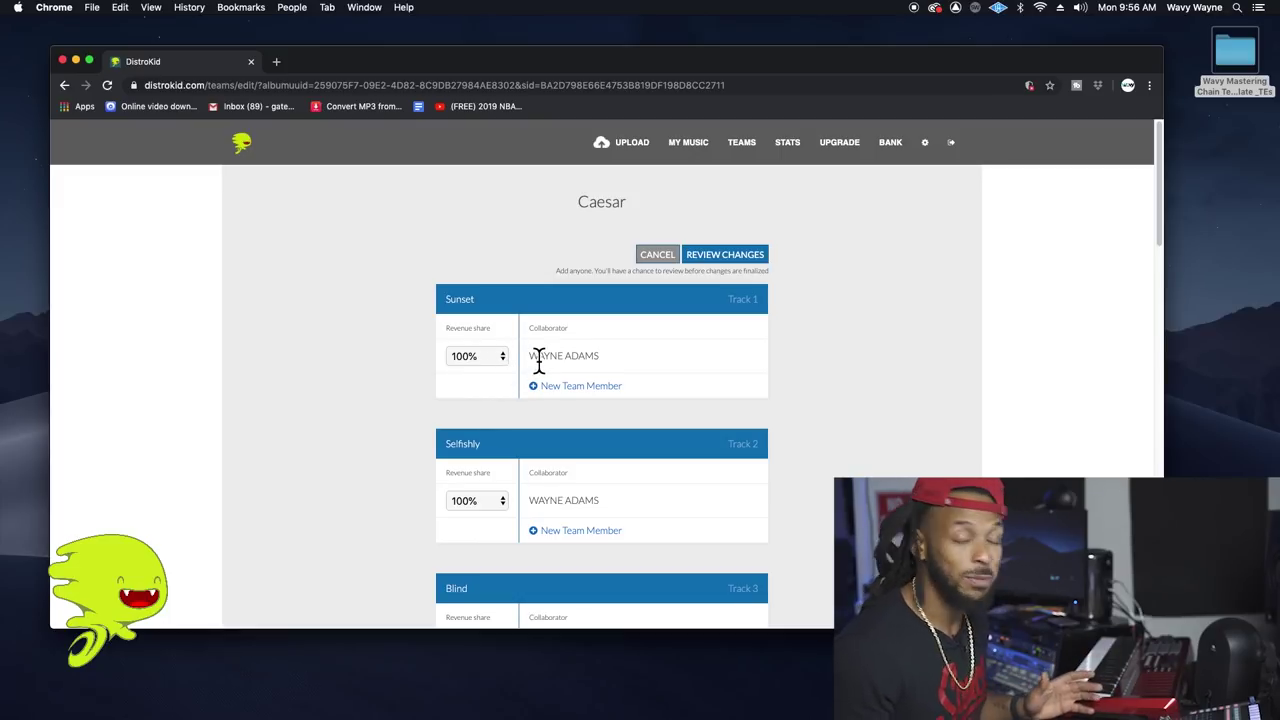
Add a new team member to the Sunset track with a 16% revenue share.
left_click(568, 390)
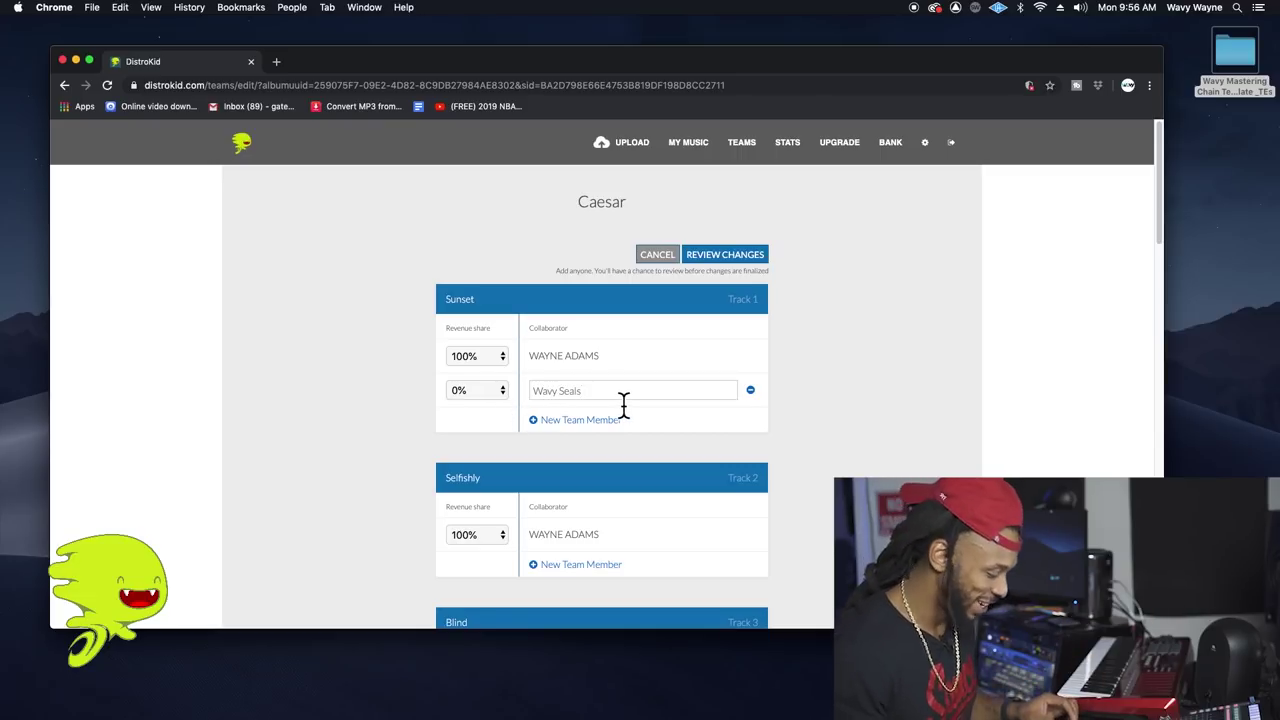
left_click(500, 391)
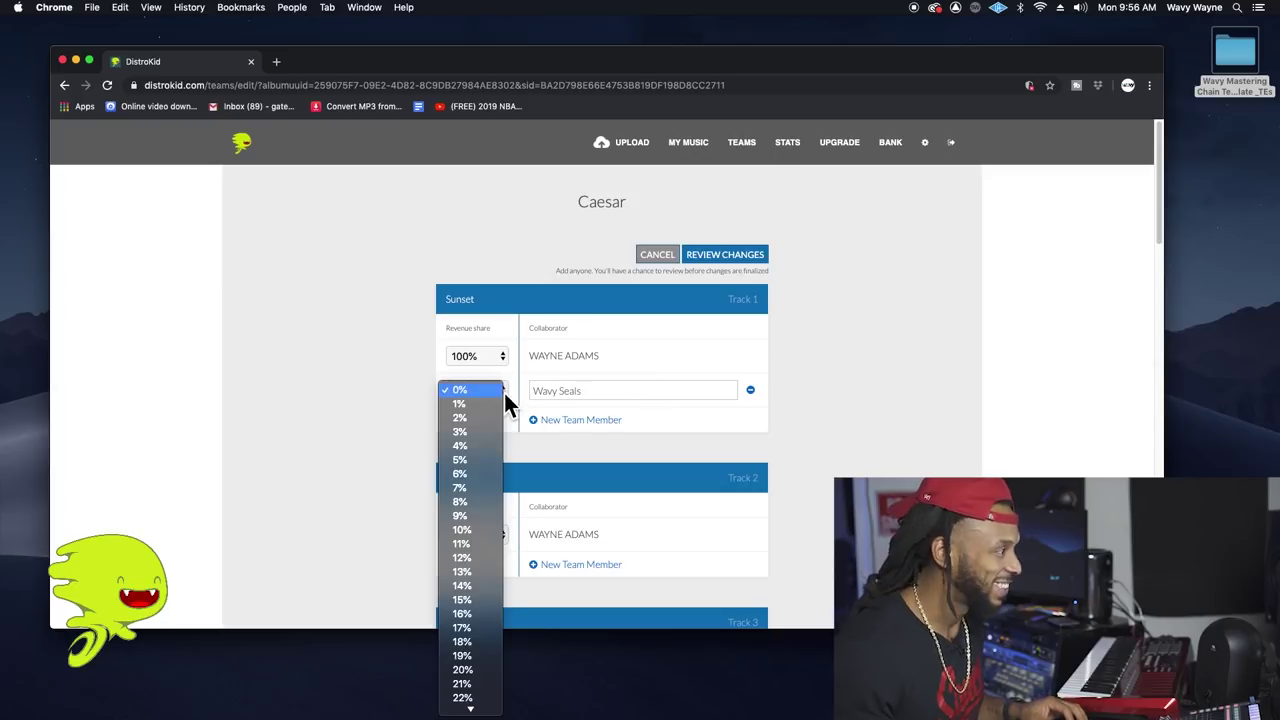
left_click(472, 613)
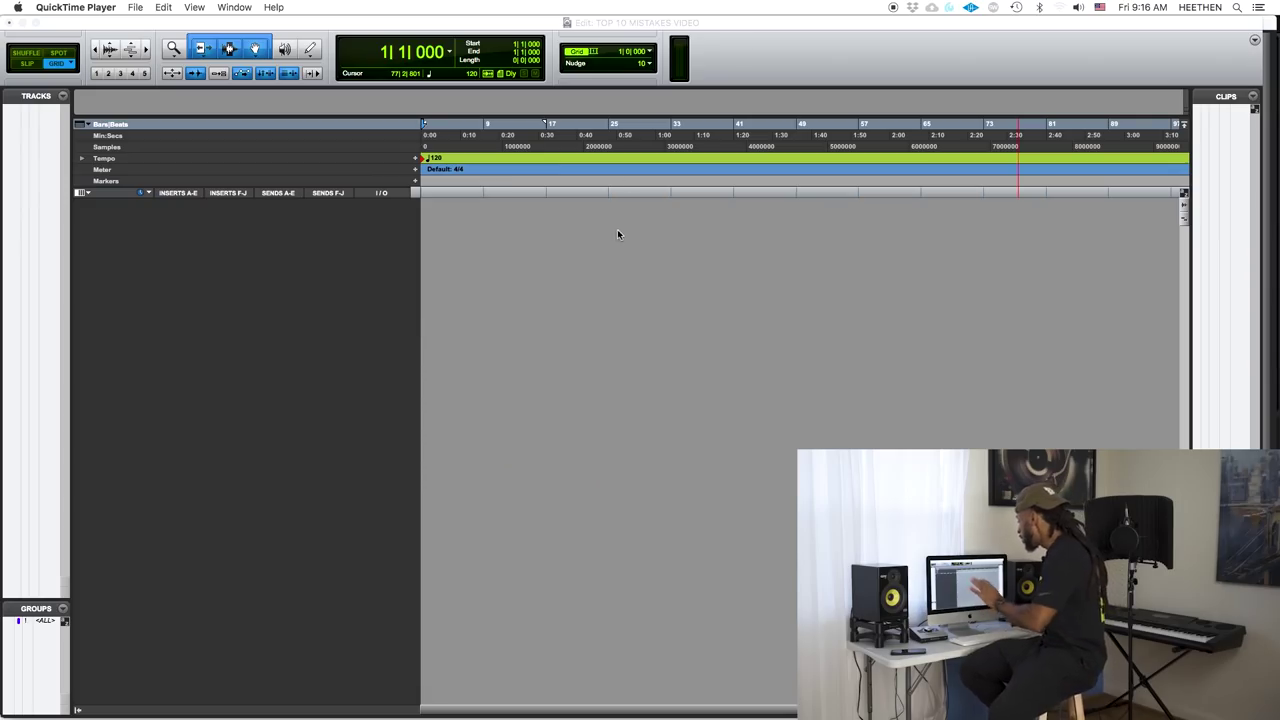
Launch UAD Console from the Dock and clear the clip warnings on its meters.
left_click(615, 227)
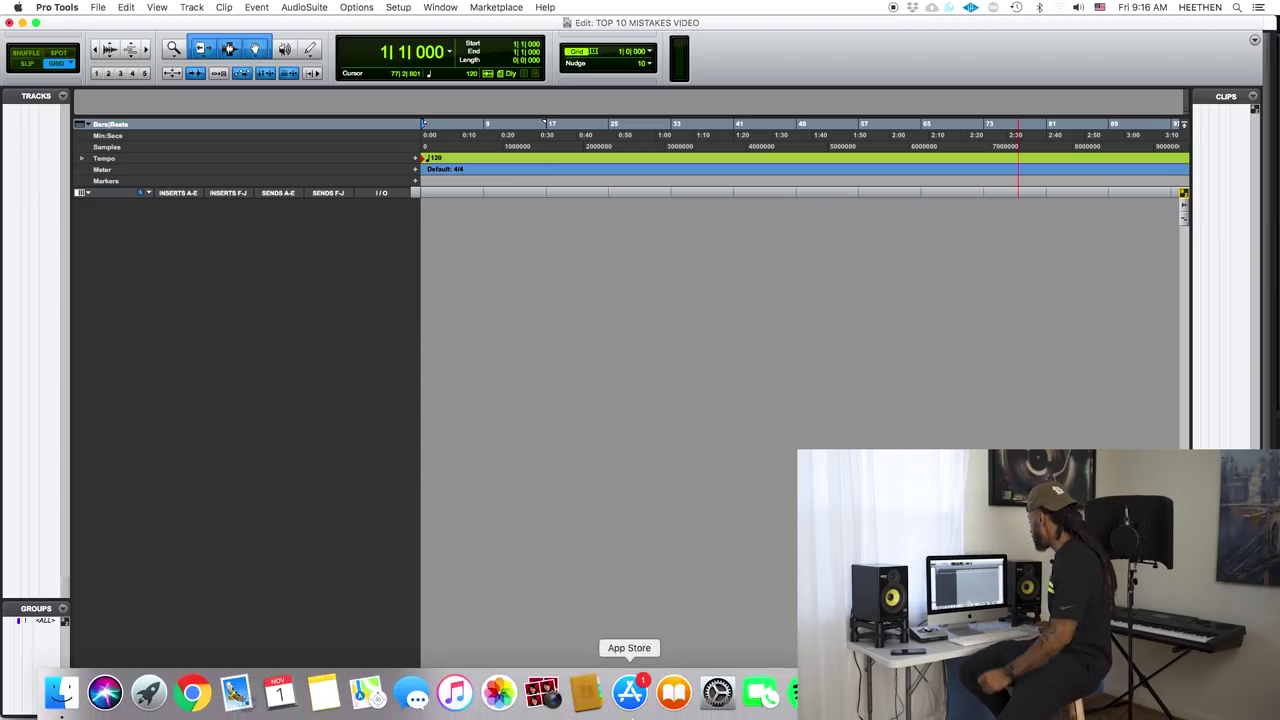
mouse_move(60, 715)
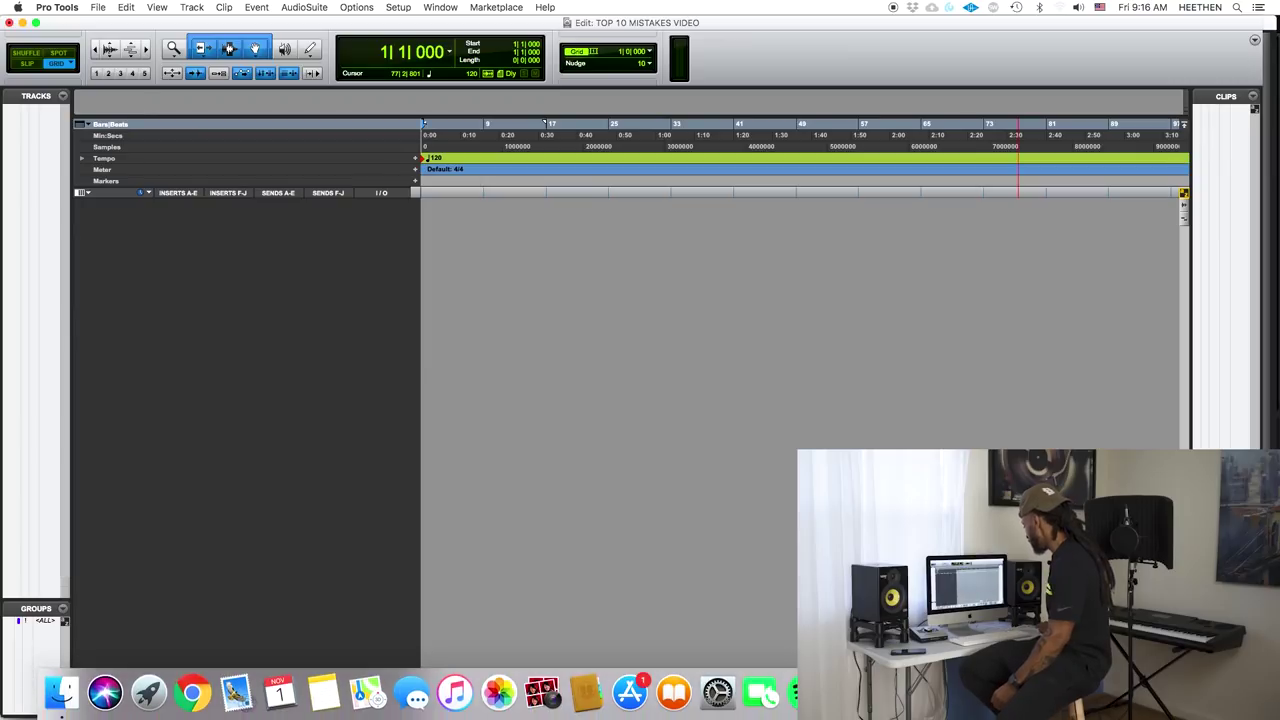
left_click(850, 692)
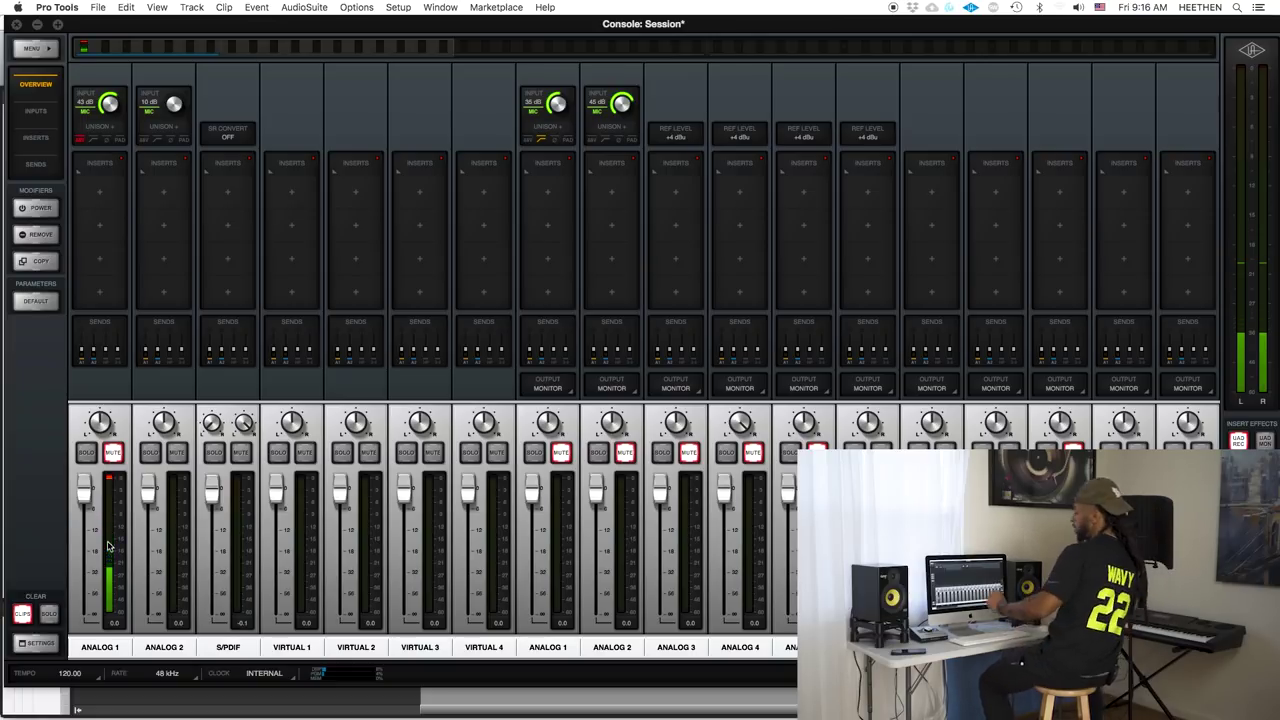
left_click(117, 541)
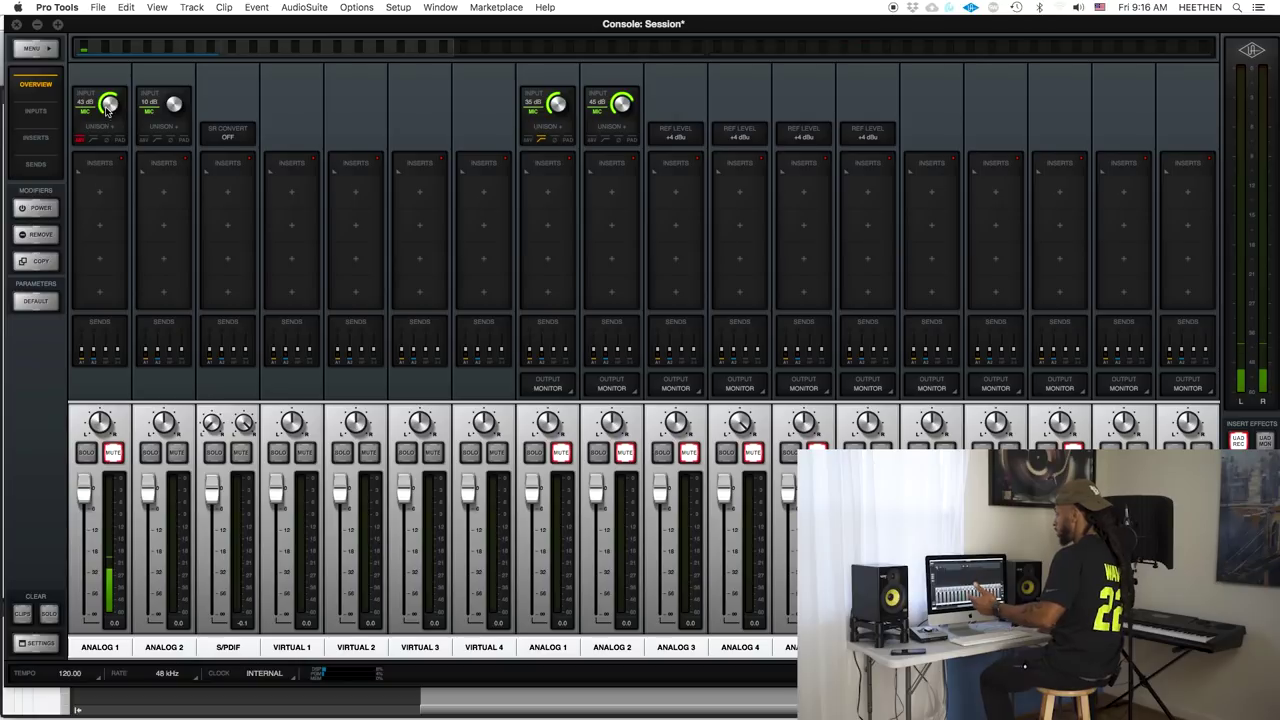
Lower Analog 1's input gain to 38 dB and return to Pro Tools.
left_click_drag(108, 110, 110, 126)
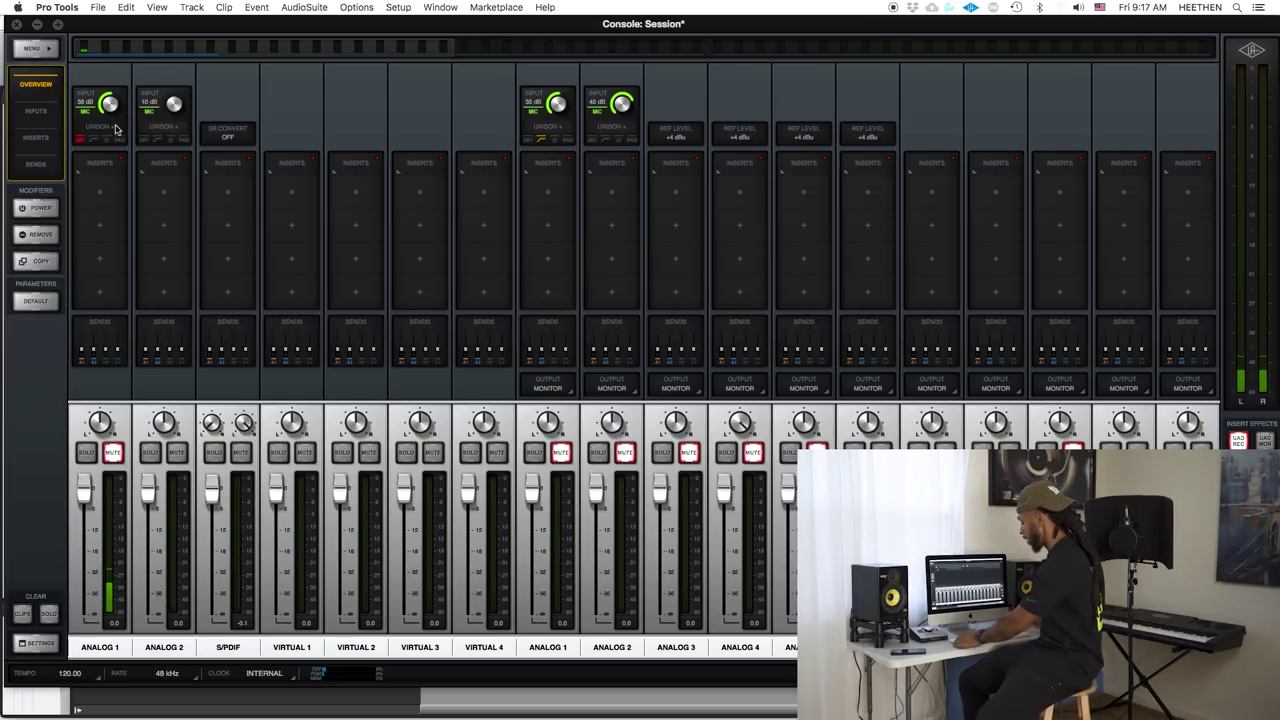
key("super+Tab")
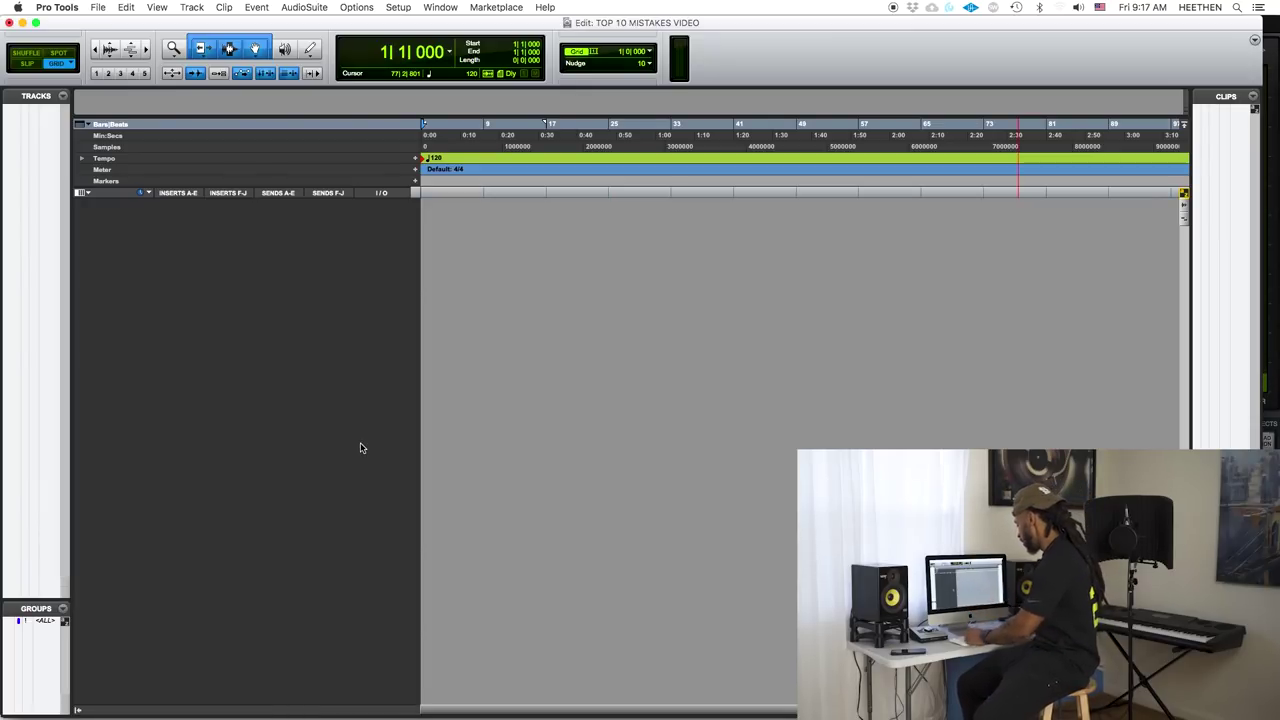
Create one mono audio track, Audio 1, and record-arm it in the Mix window.
key("super+shift+n")
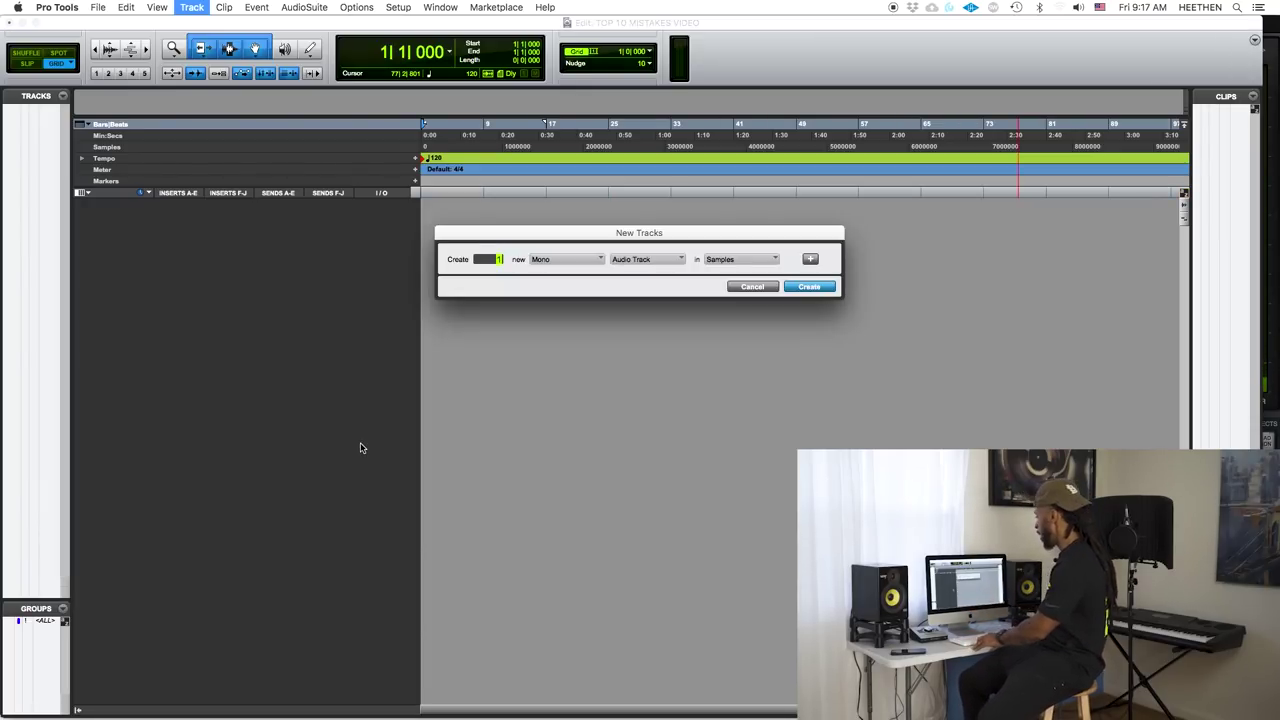
key("Return")
key("super+equal")
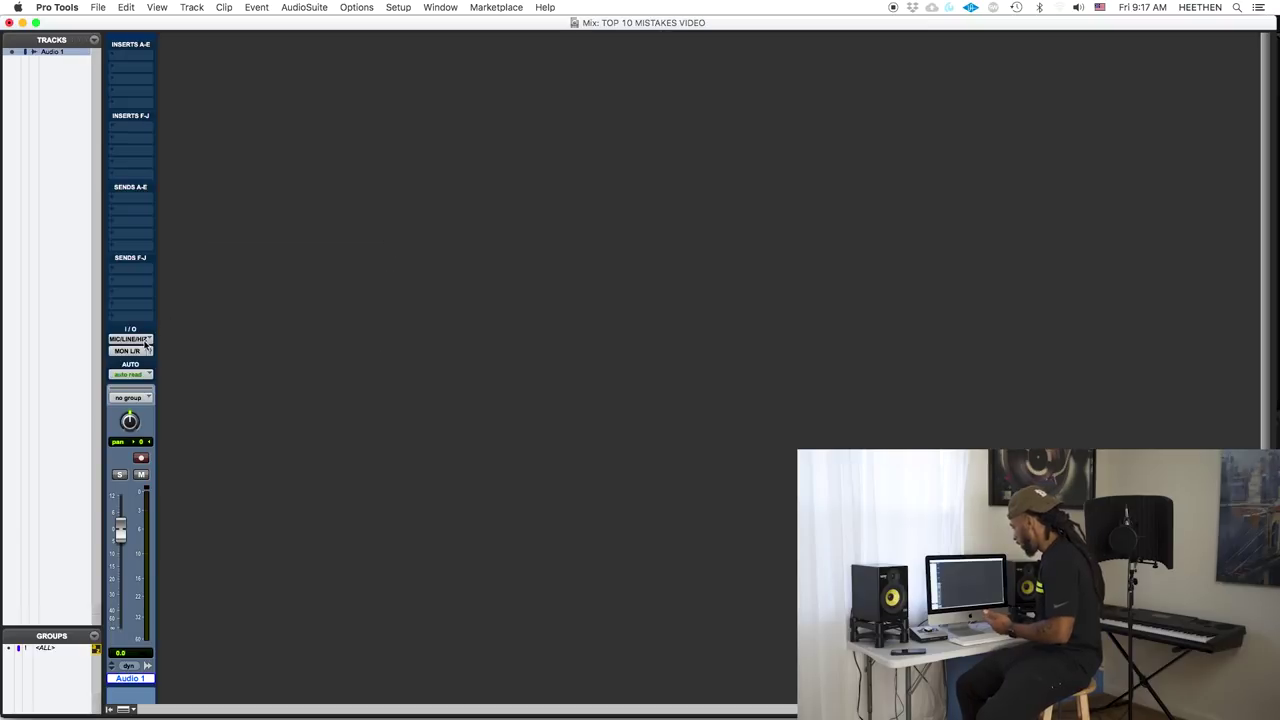
left_click(141, 457)
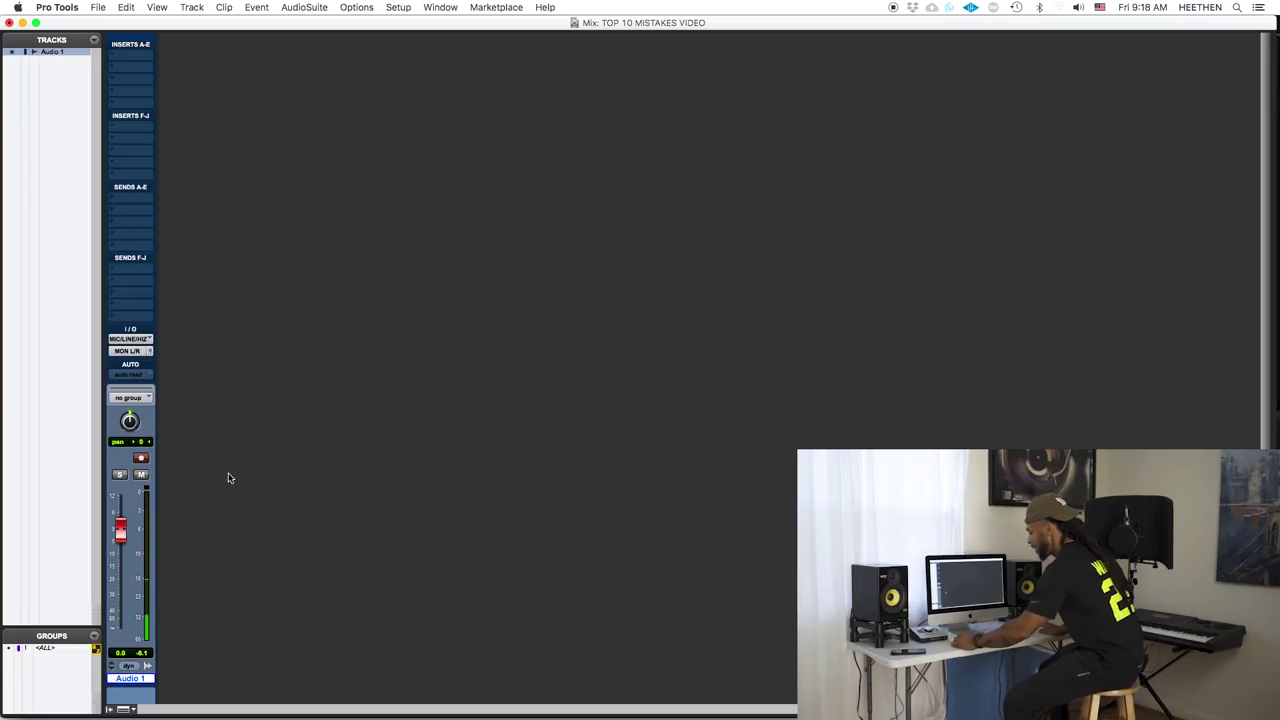
Switch to UA Console and turn down the Analog 1 input gain.
key("super+Tab")
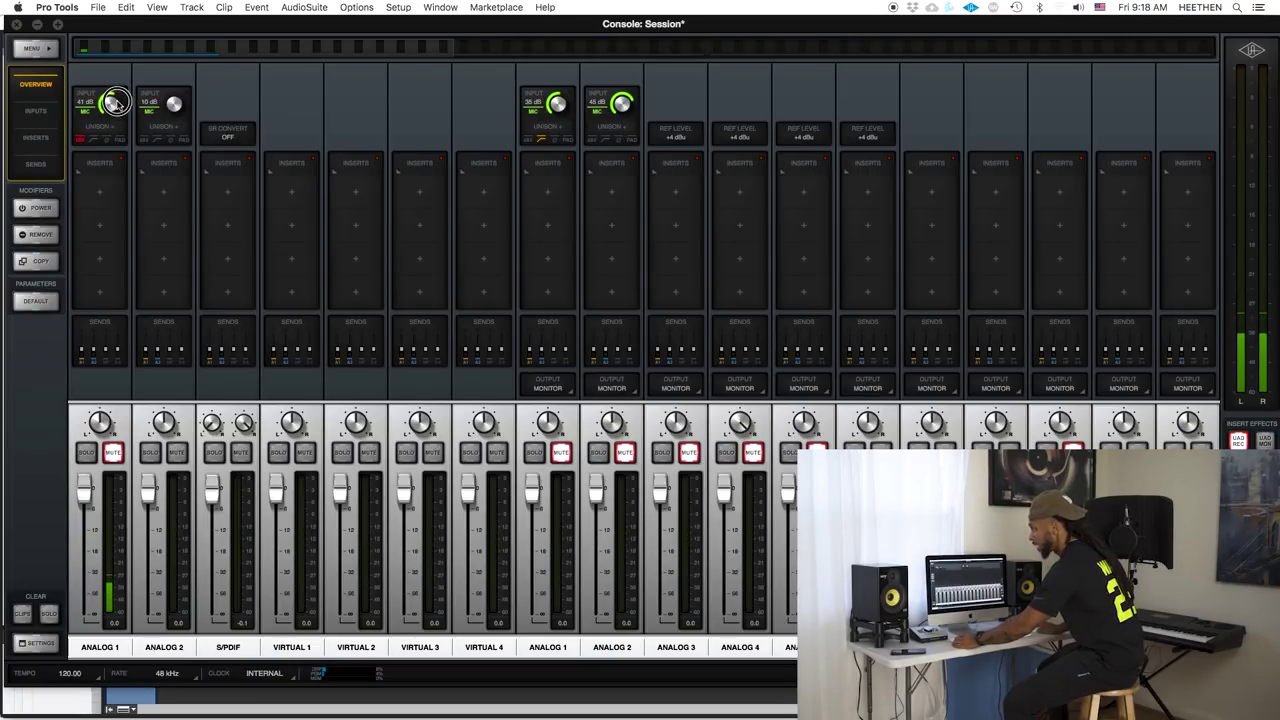
key("super+Tab")
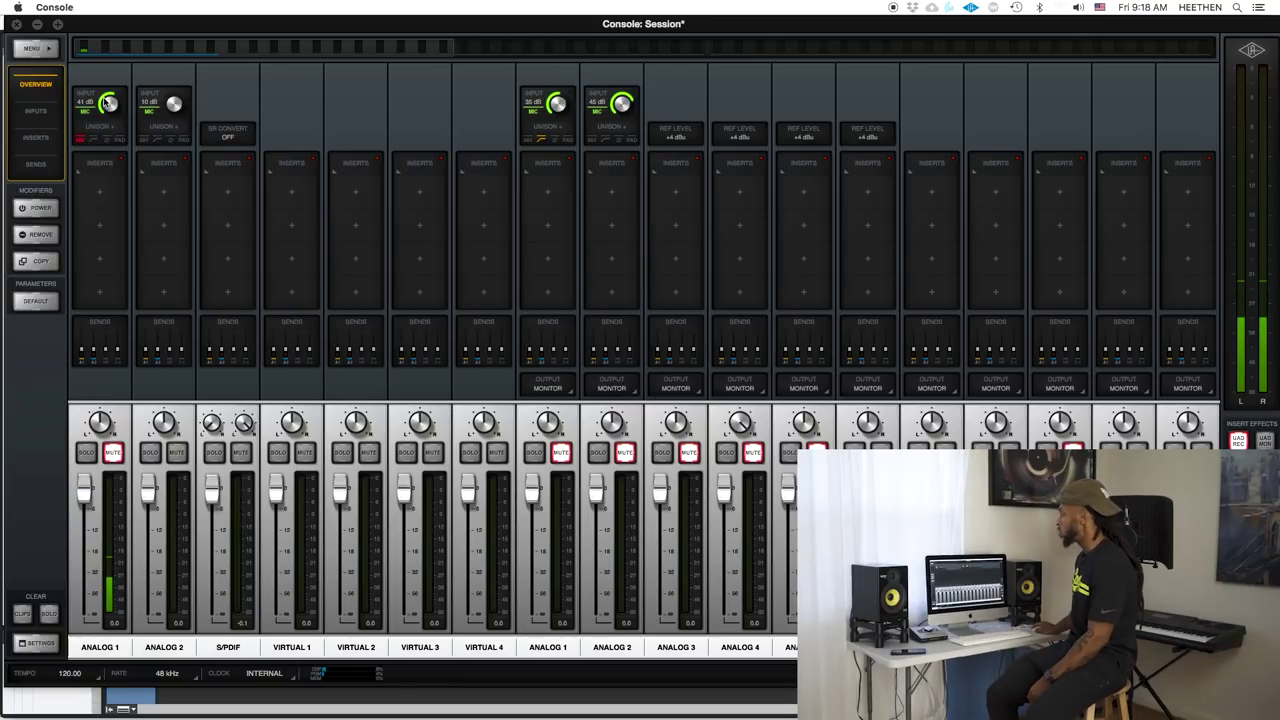
left_click_drag(108, 103, 130, 183)
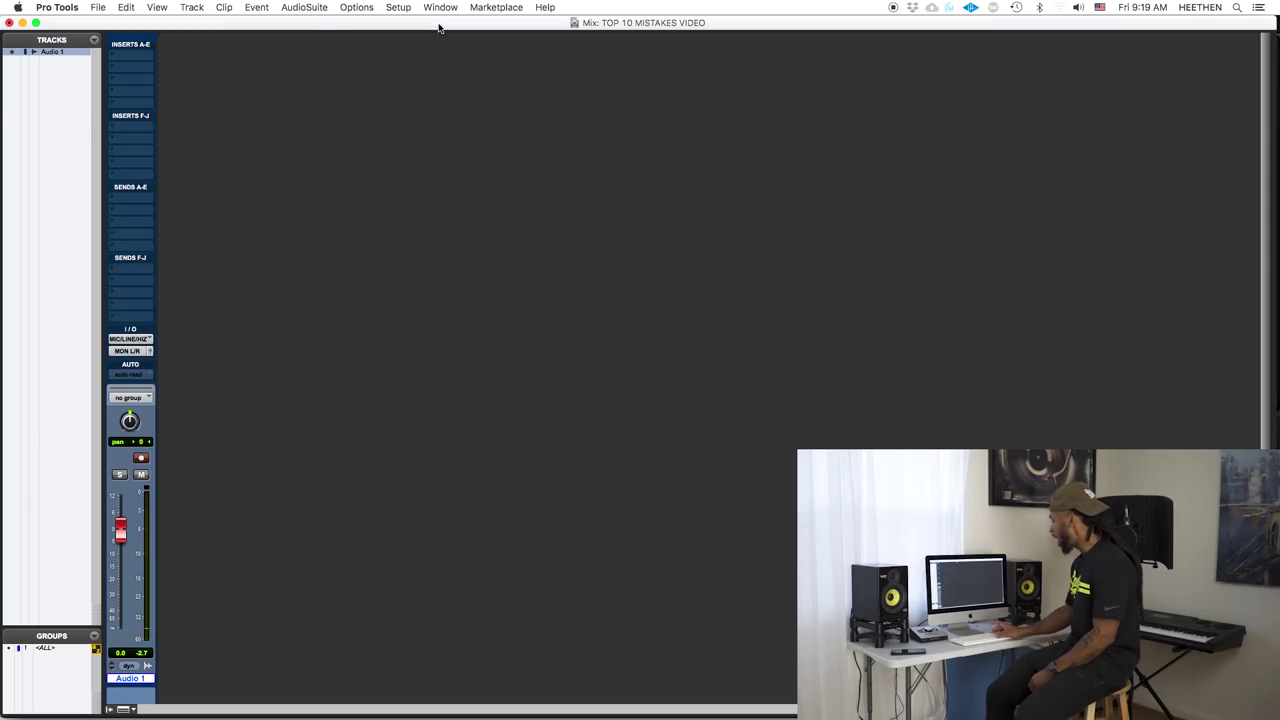
Bring Pro Tools' Edit window back to the front.
key("super+equal")
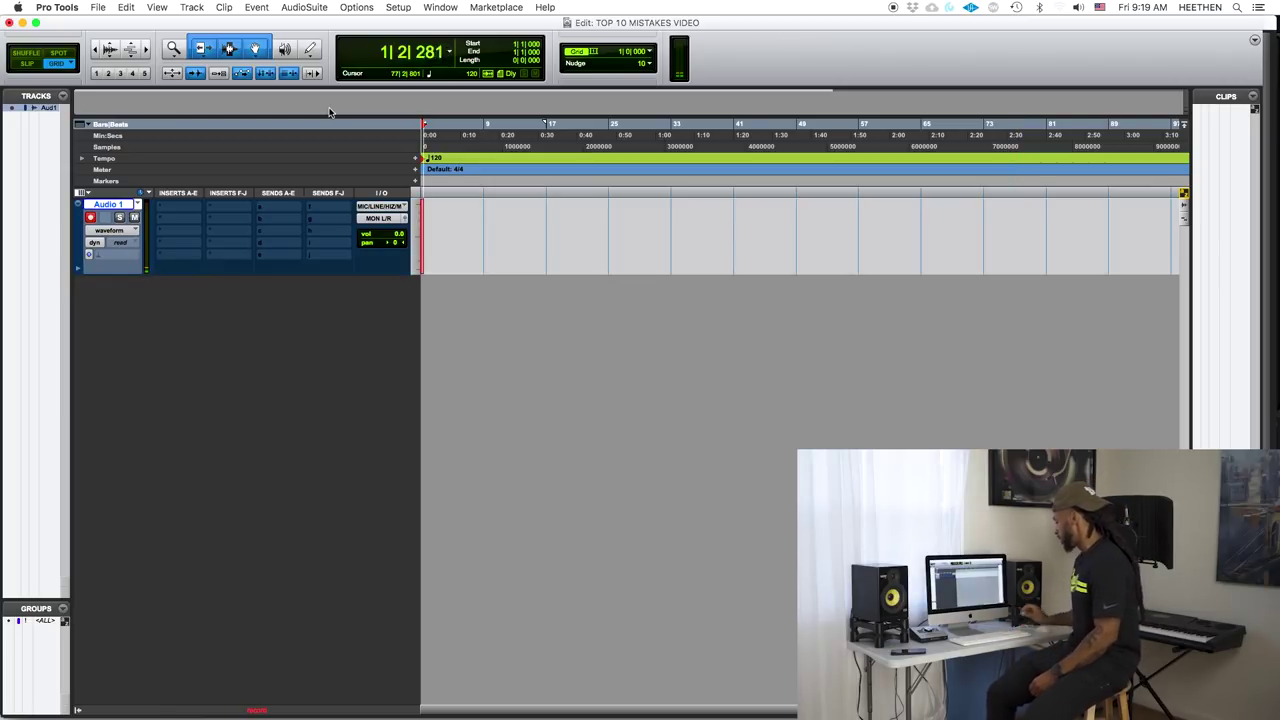
Zoom in on the timeline and stop after recording a short vocal take on Audio 1.
key("super+bracketright")
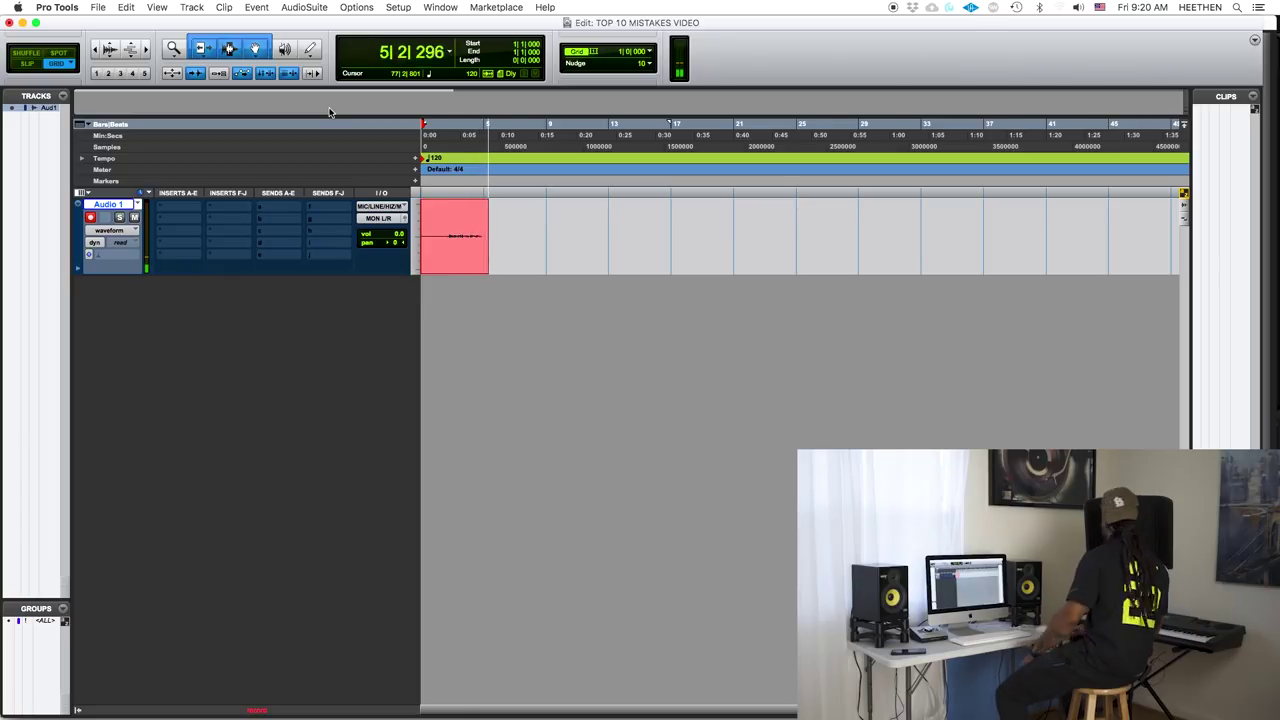
key("space")
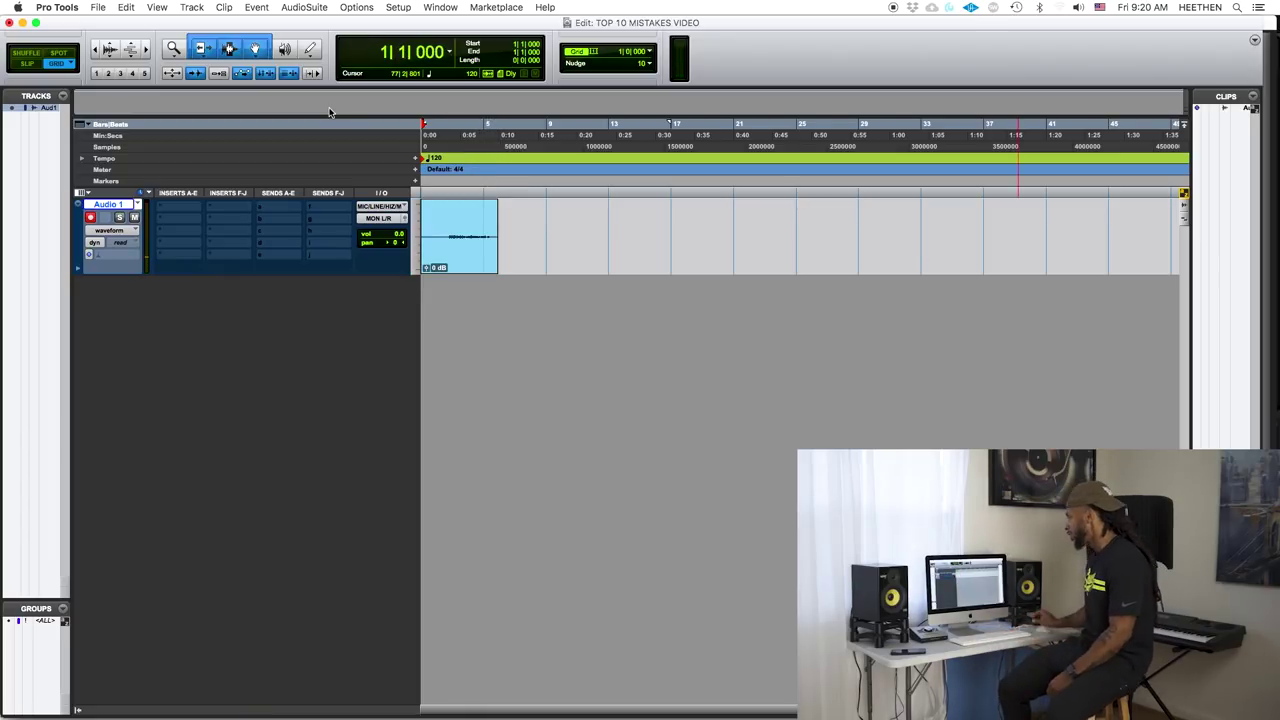
Enlarge Audio 1, boost the vocal clip's gain about +27 dB, and set the edit position to bar 2.
left_click_drag(383, 273, 395, 321)
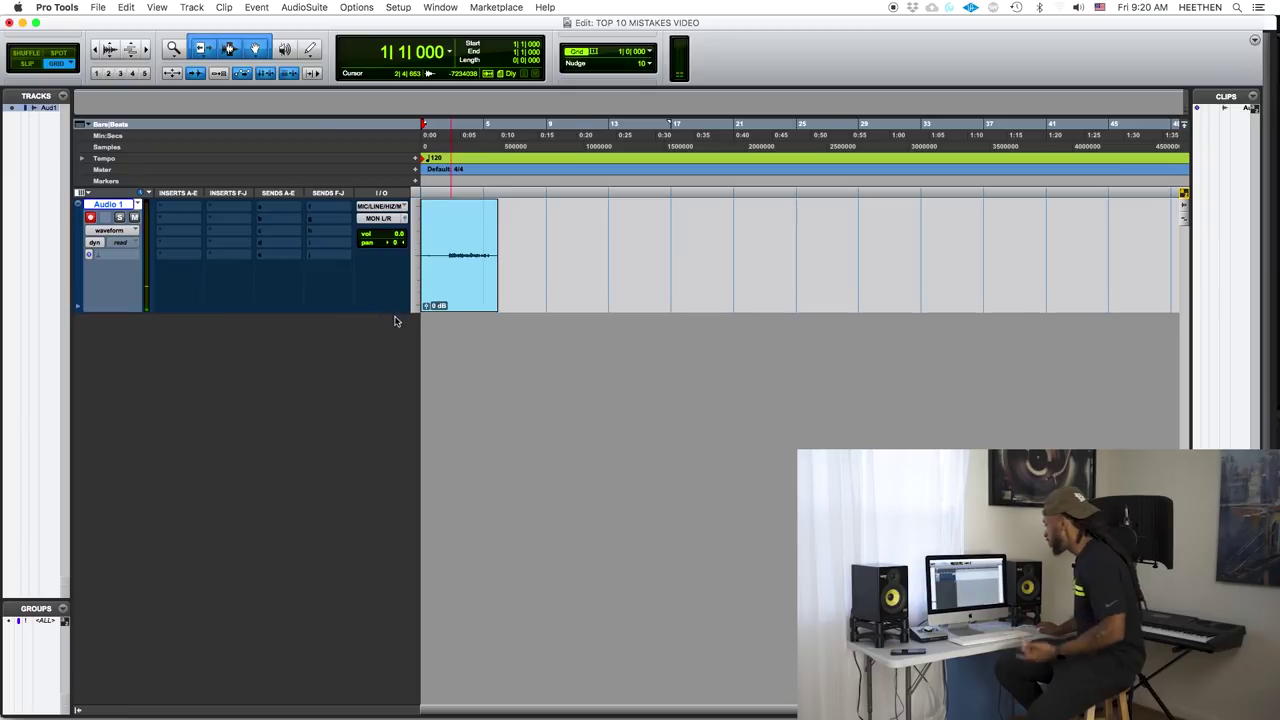
key("super+bracketright")
key("super+bracketright")
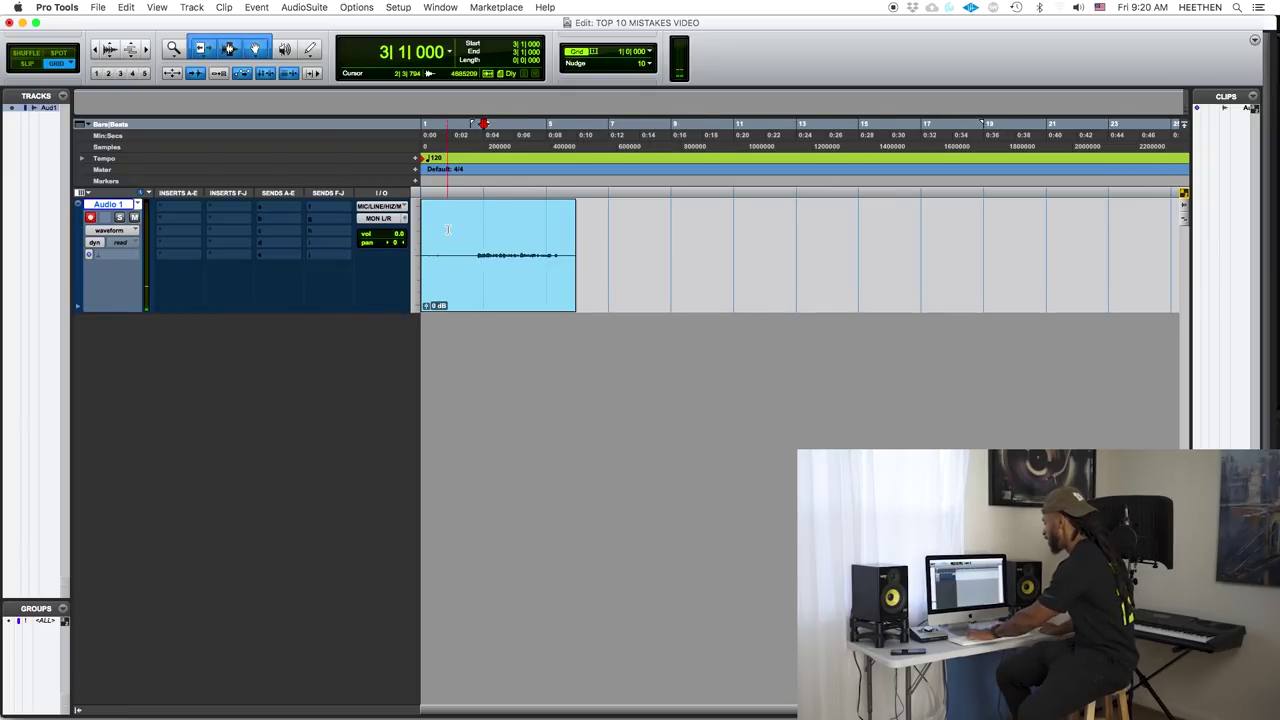
left_click(428, 305)
left_click_drag(427, 300, 430, 281)
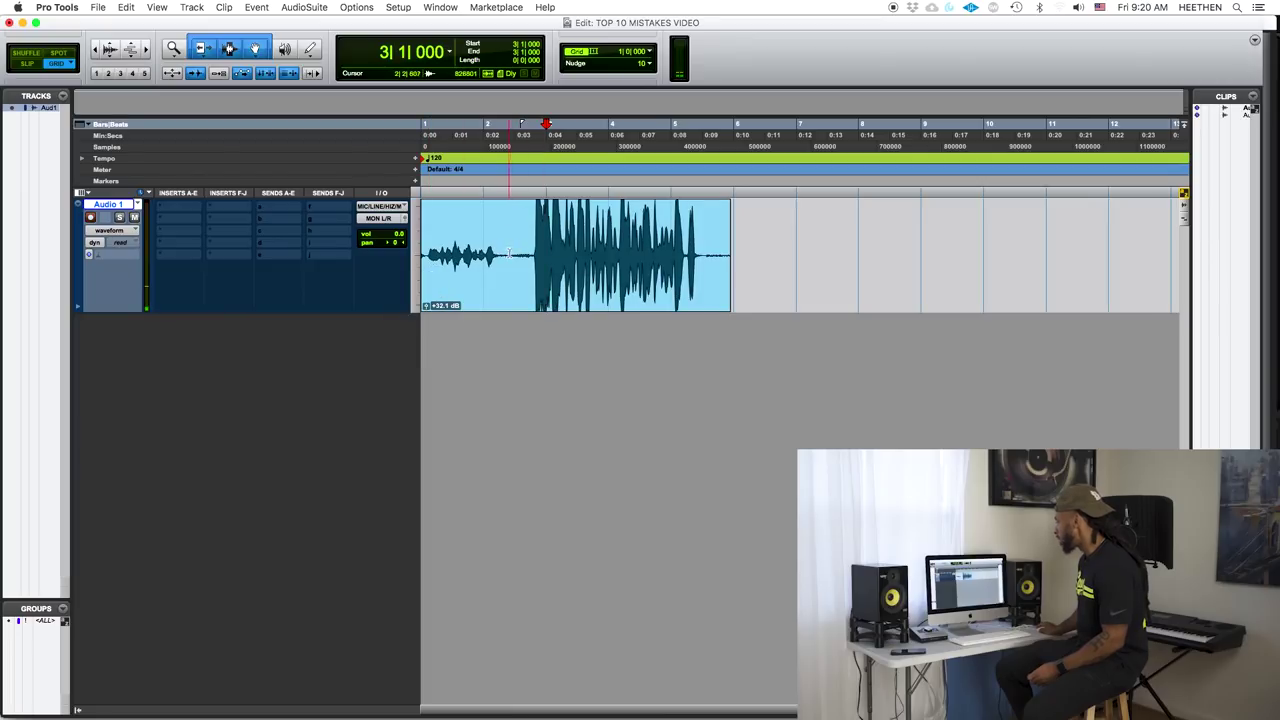
left_click_drag(509, 254, 523, 255)
left_click(512, 244)
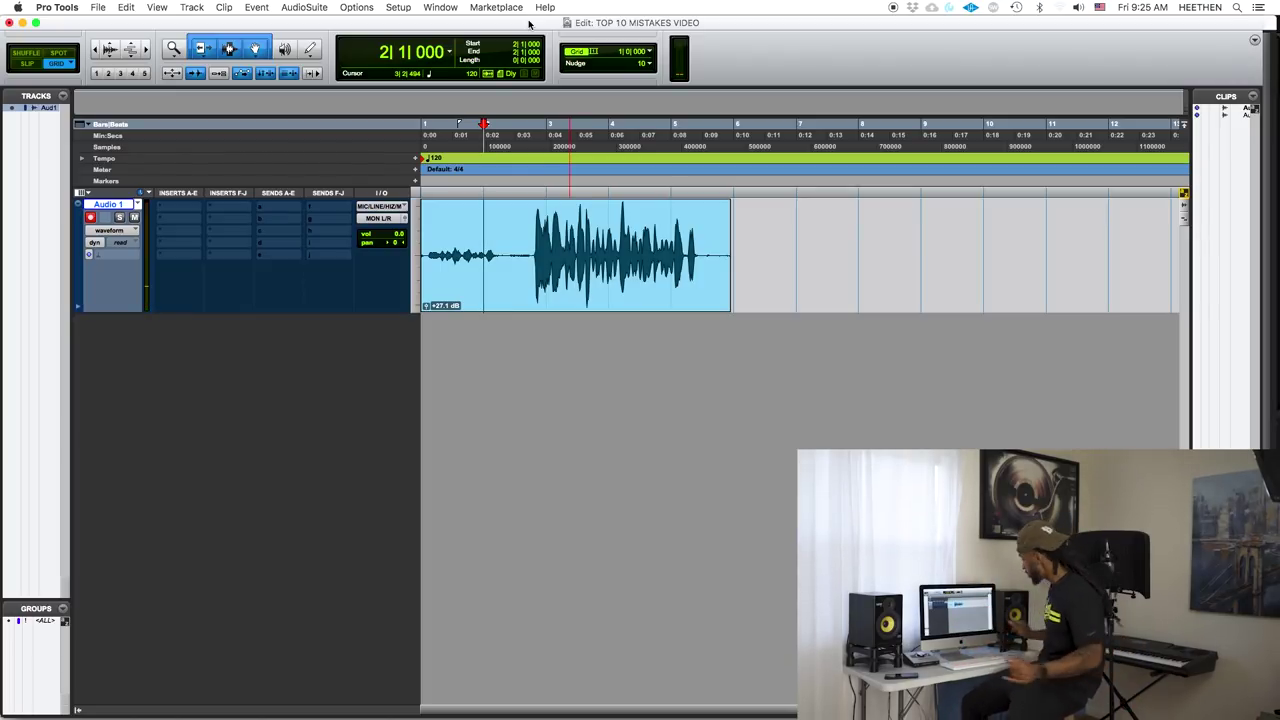
Open the Playback Engine settings and review the H/W buffer sizes, keeping 128 samples.
left_click(405, 7)
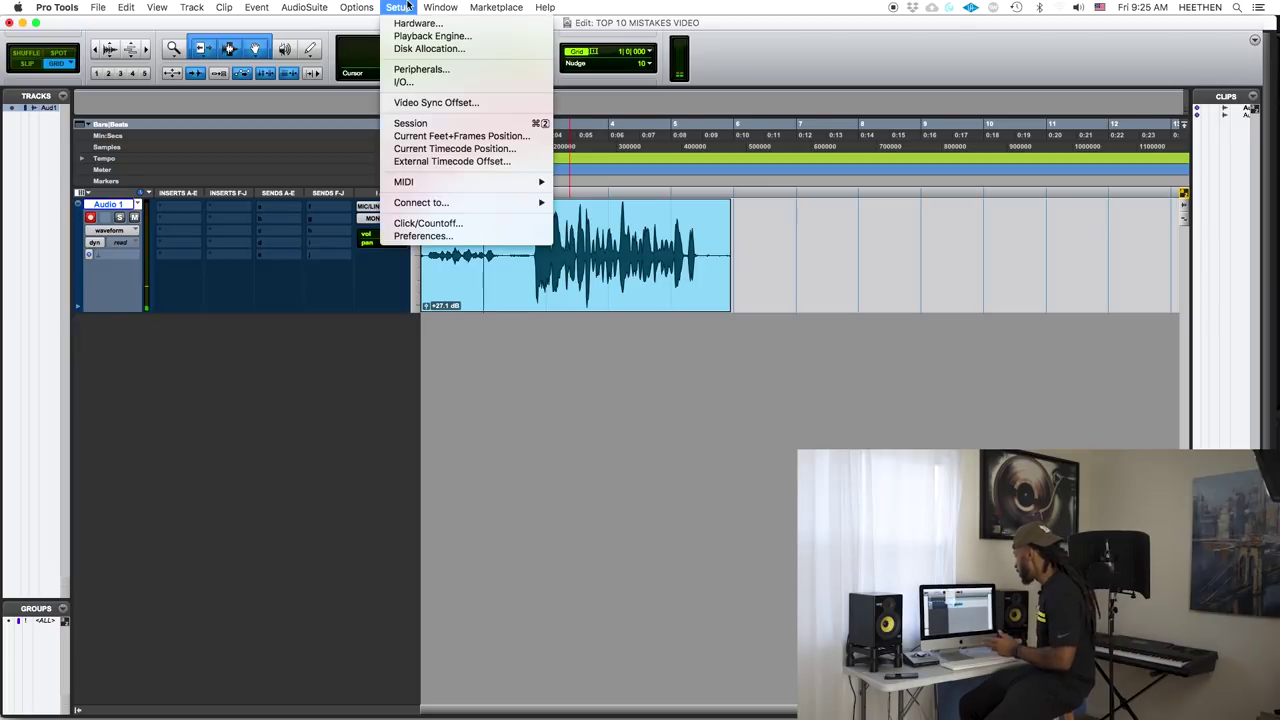
left_click(430, 36)
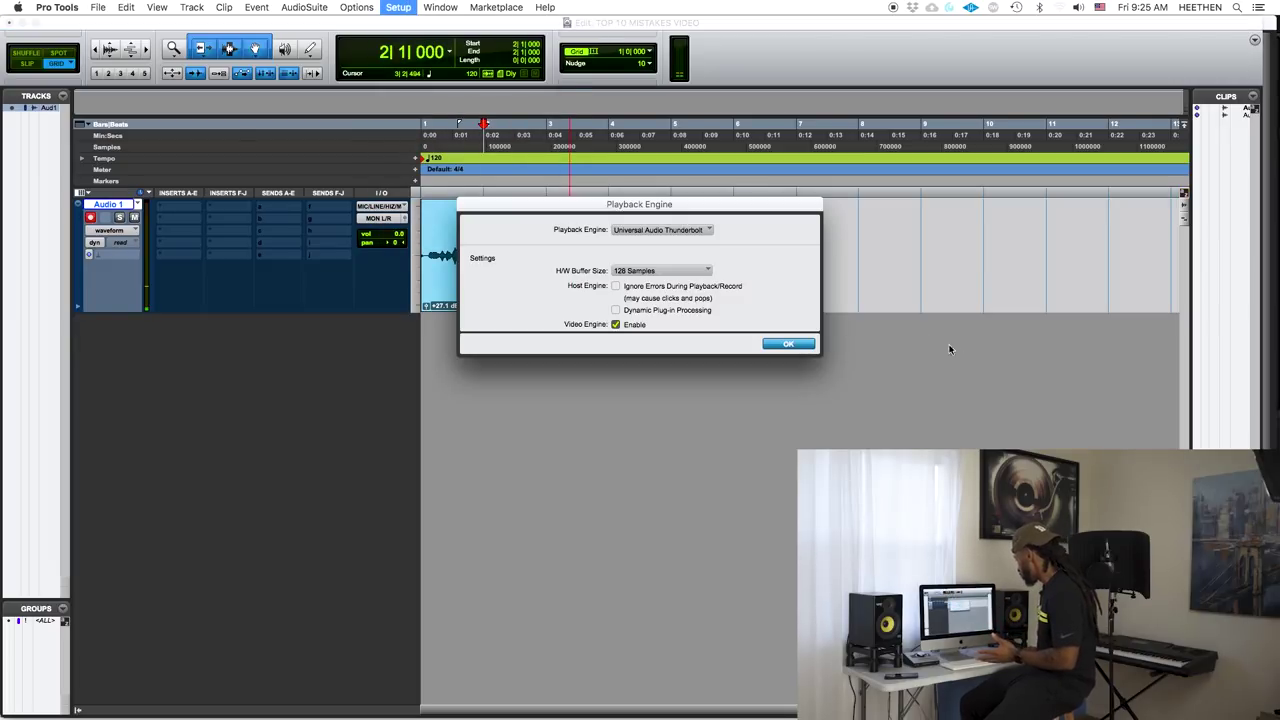
left_click_drag(792, 218, 777, 223)
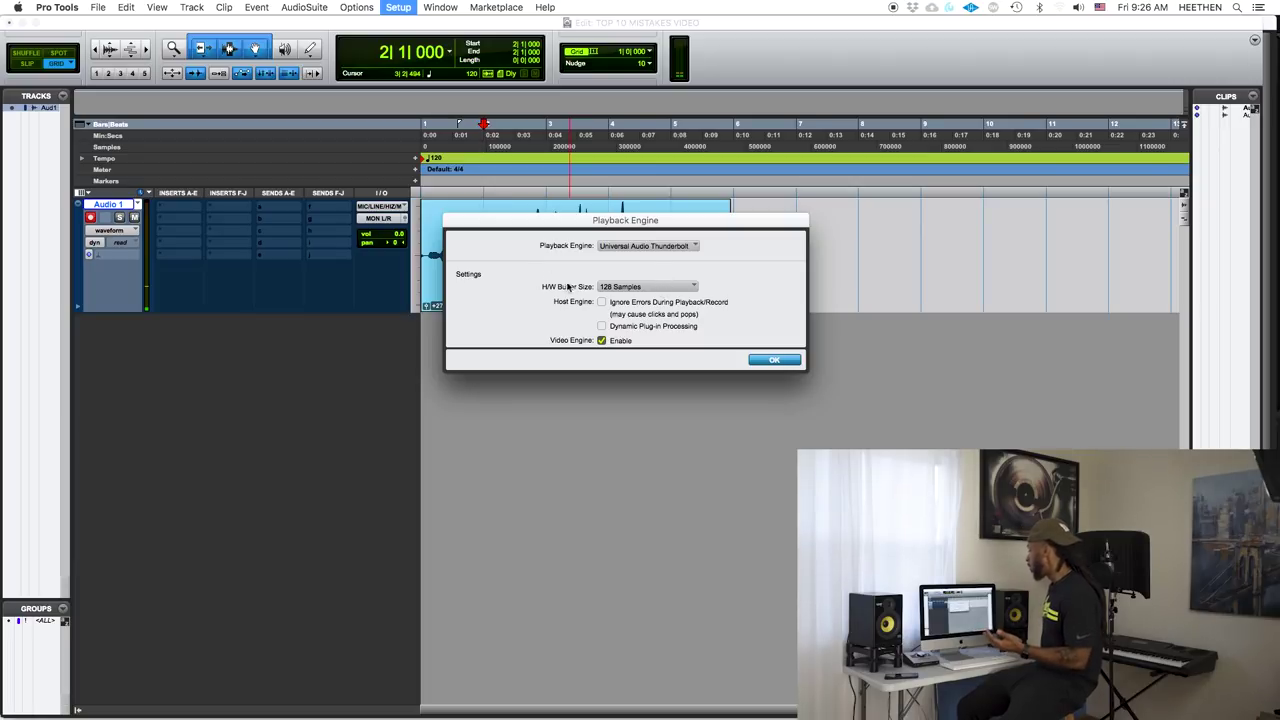
left_click(612, 286)
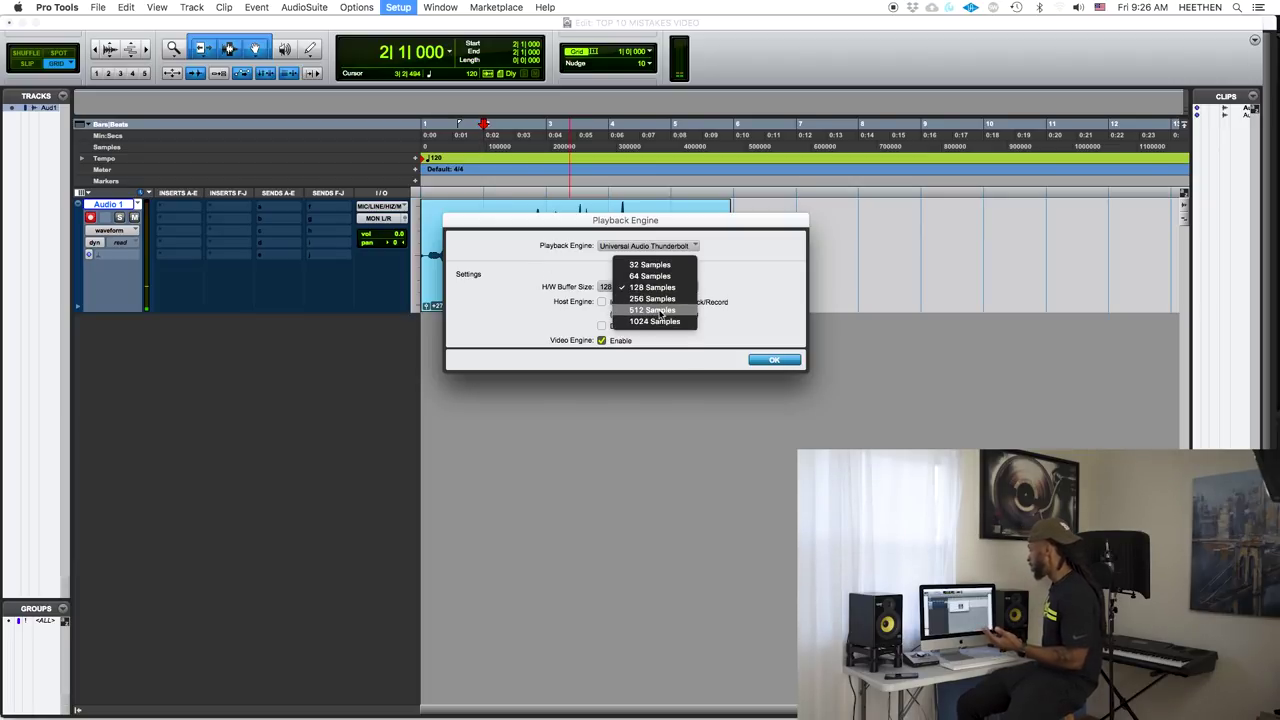
left_click(754, 270)
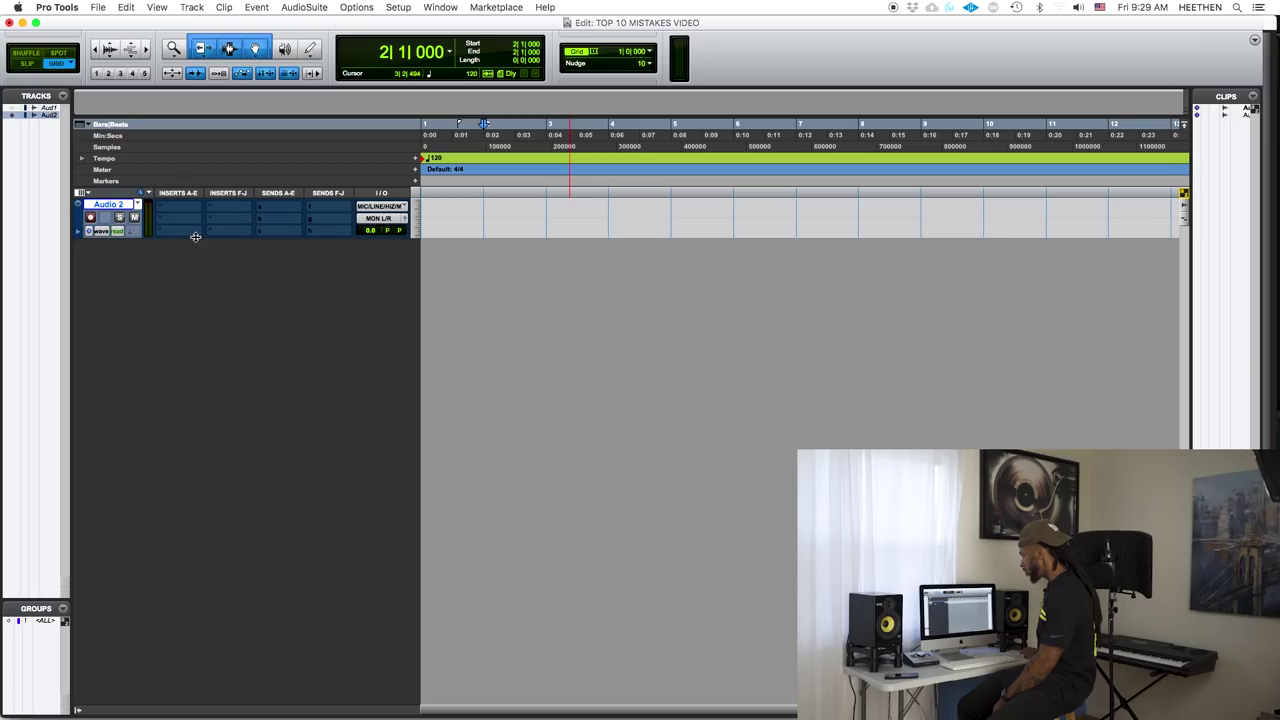
Enlarge and record-arm Audio 2, check the mixer, and start recording from bar 2.
left_click_drag(168, 333, 168, 348)
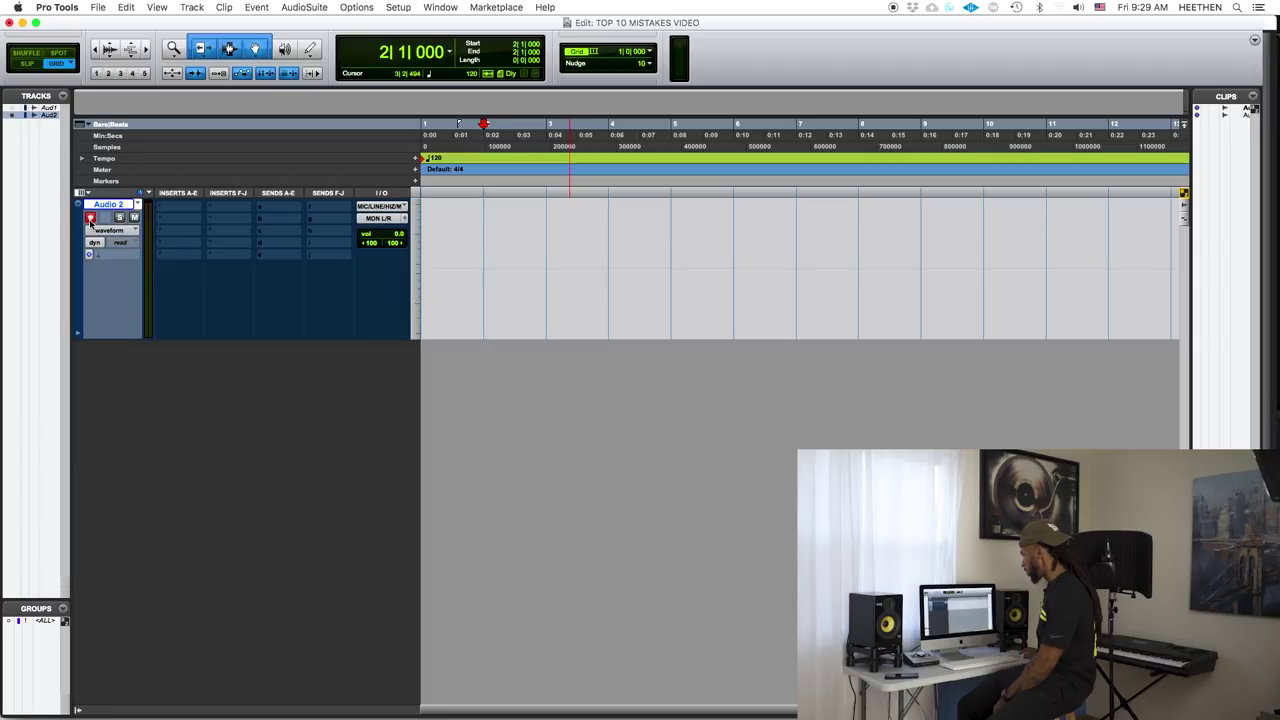
left_click(90, 218)
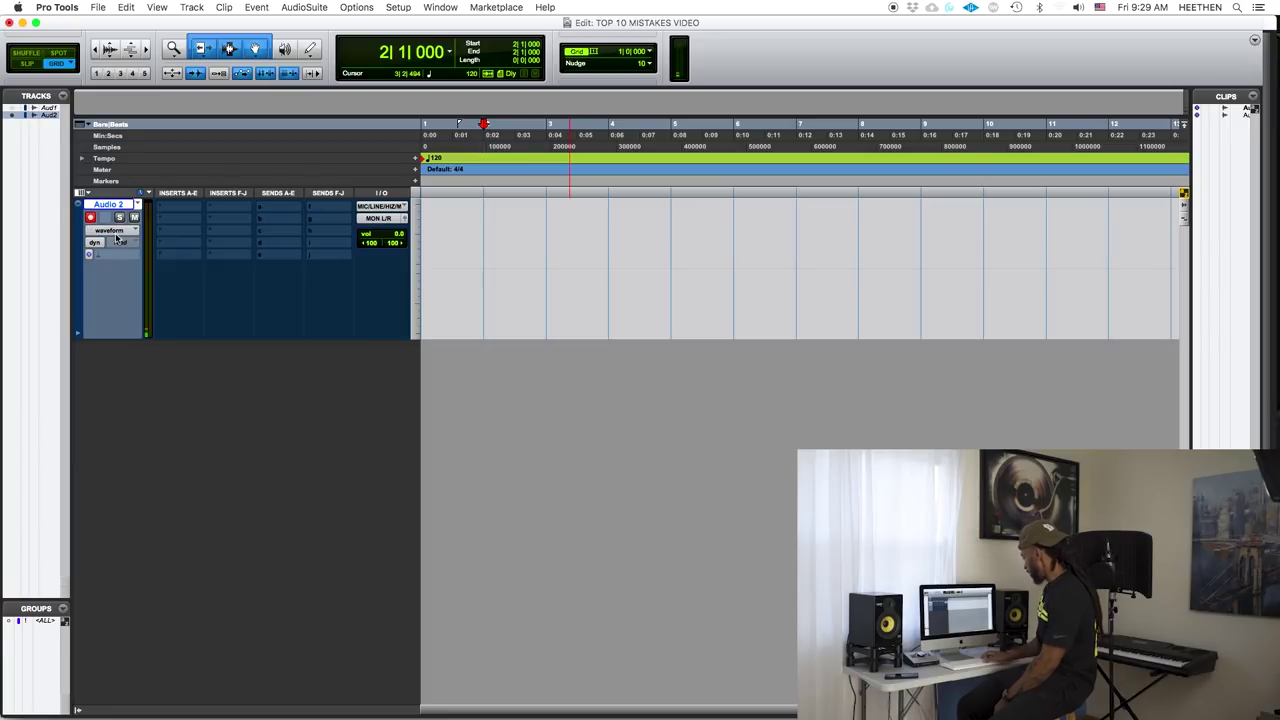
key("super+equal")
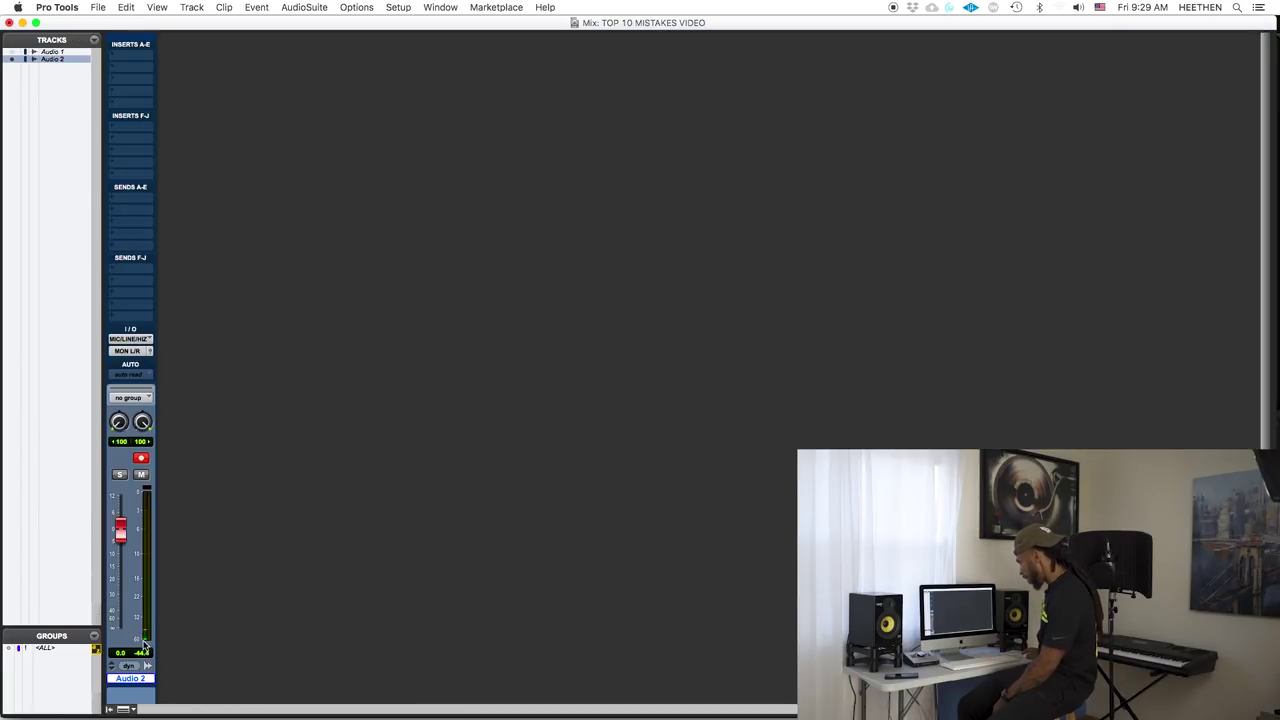
key("super+equal")
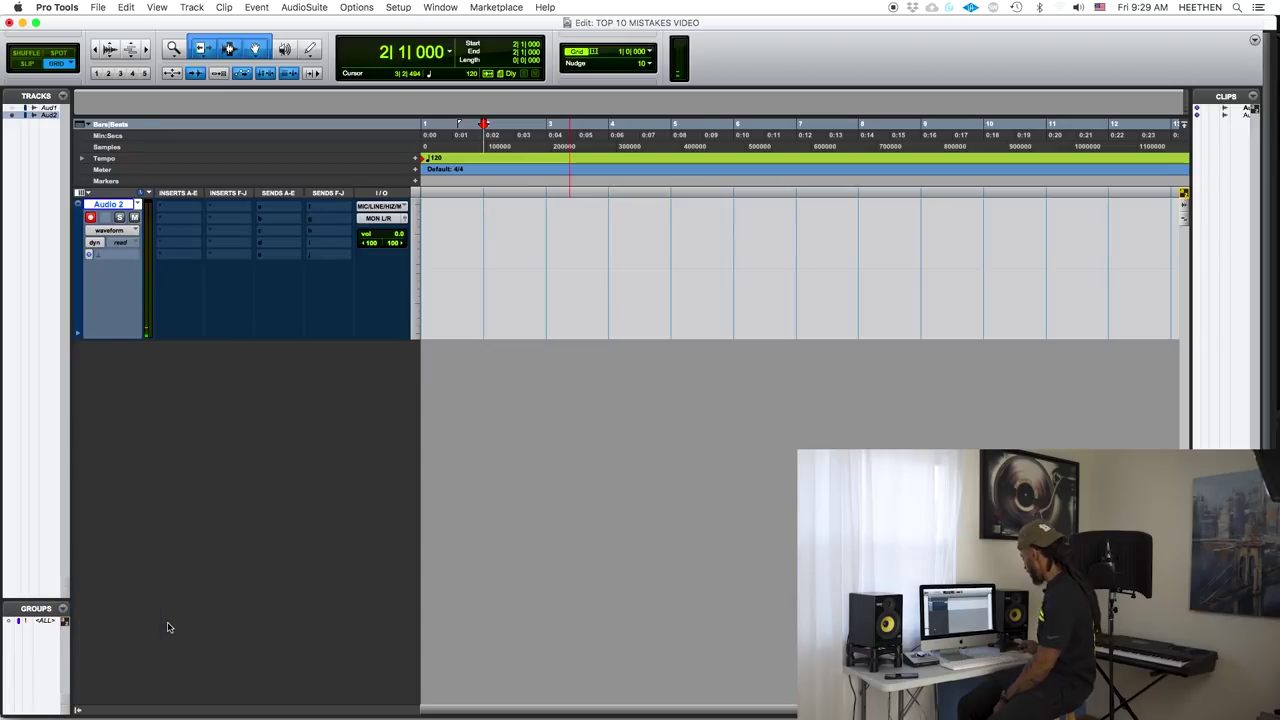
key("super+space")
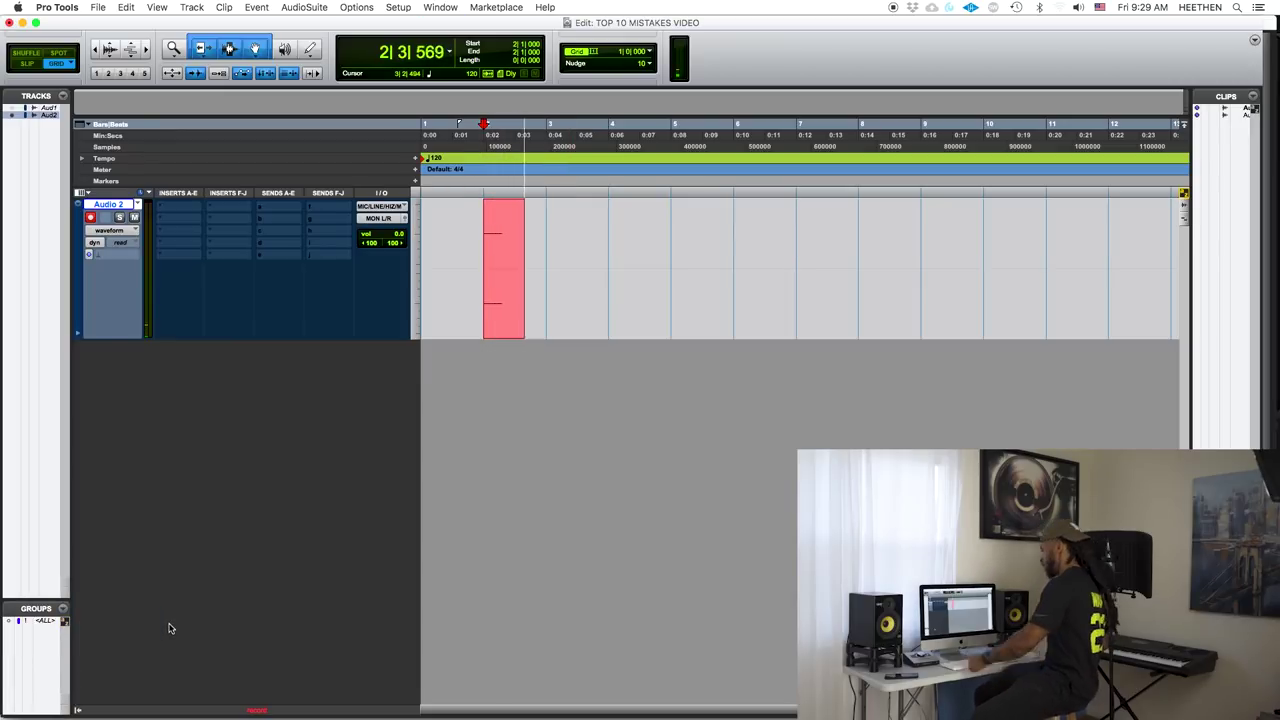
Turn up the Analog 1 preamp gain in UAD Console mid-take, then stop the vocal recording.
key("super+Tab")
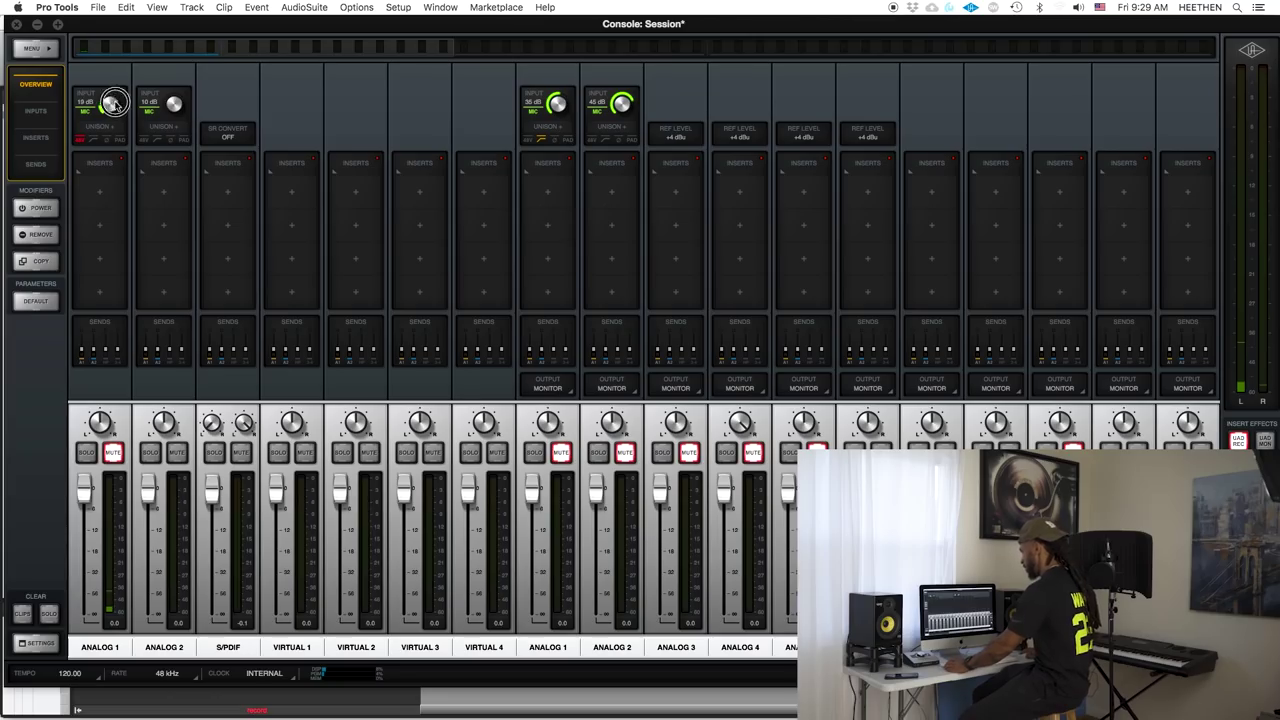
left_click_drag(114, 103, 130, 38)
key("super+Tab")
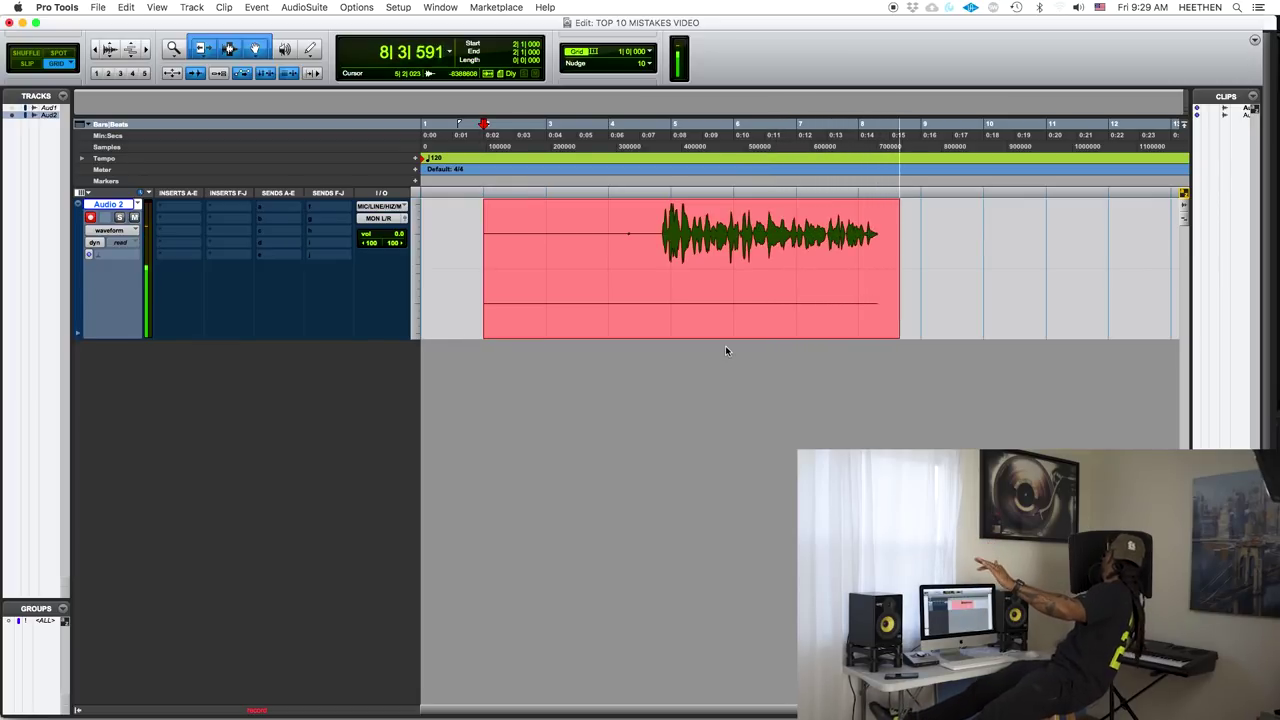
key("space")
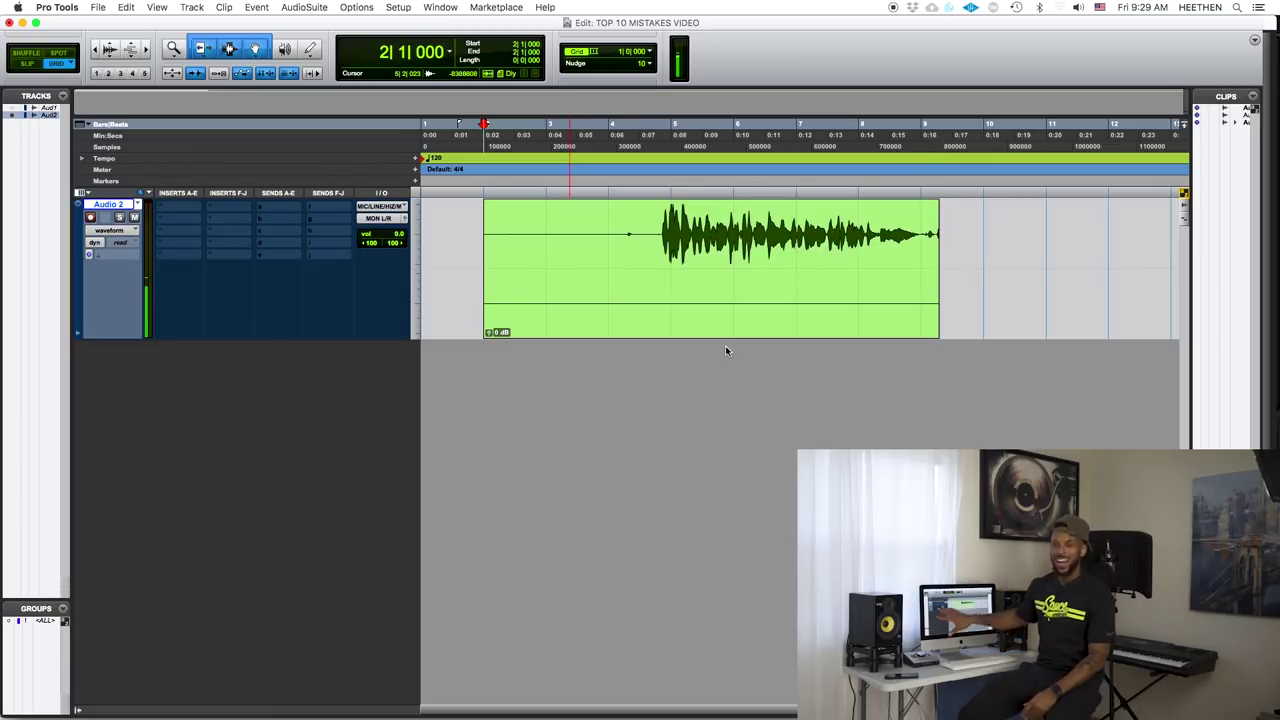
Place the insertion point at bar 5 and select the recorded vocal clip on Audio 2.
left_click(654, 209)
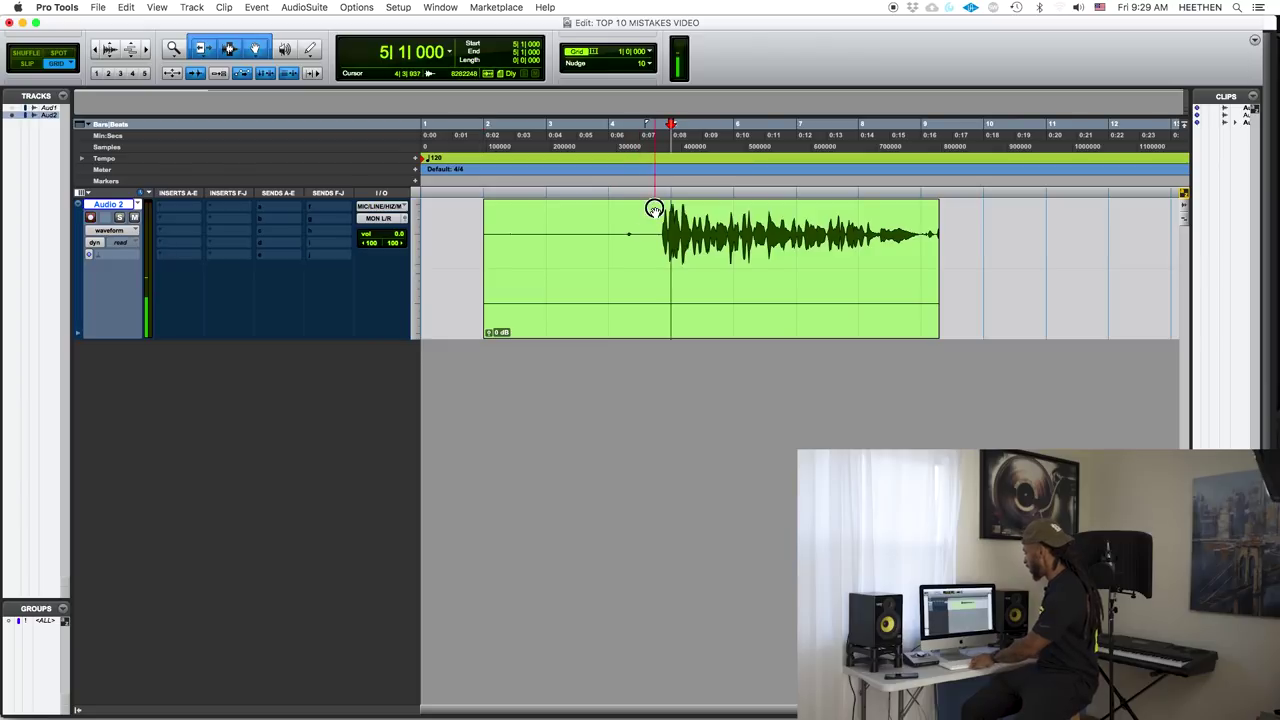
left_click(701, 304)
left_click(660, 223)
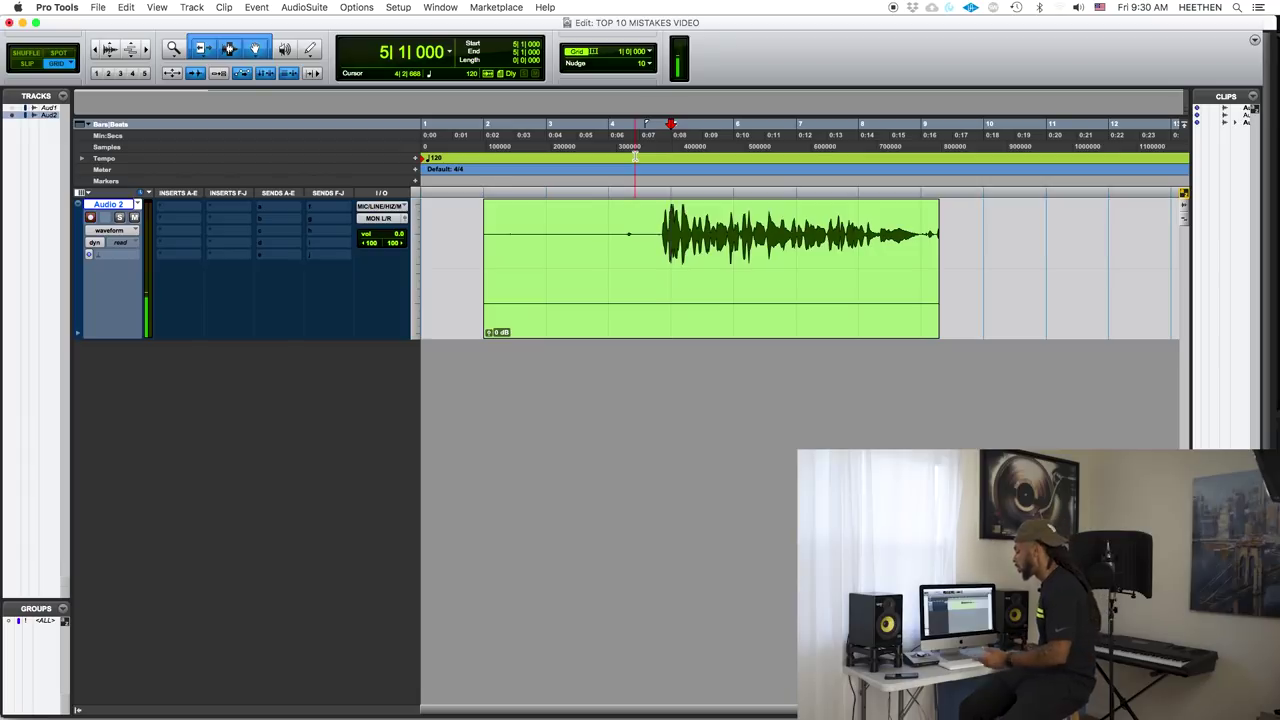
left_click(580, 301)
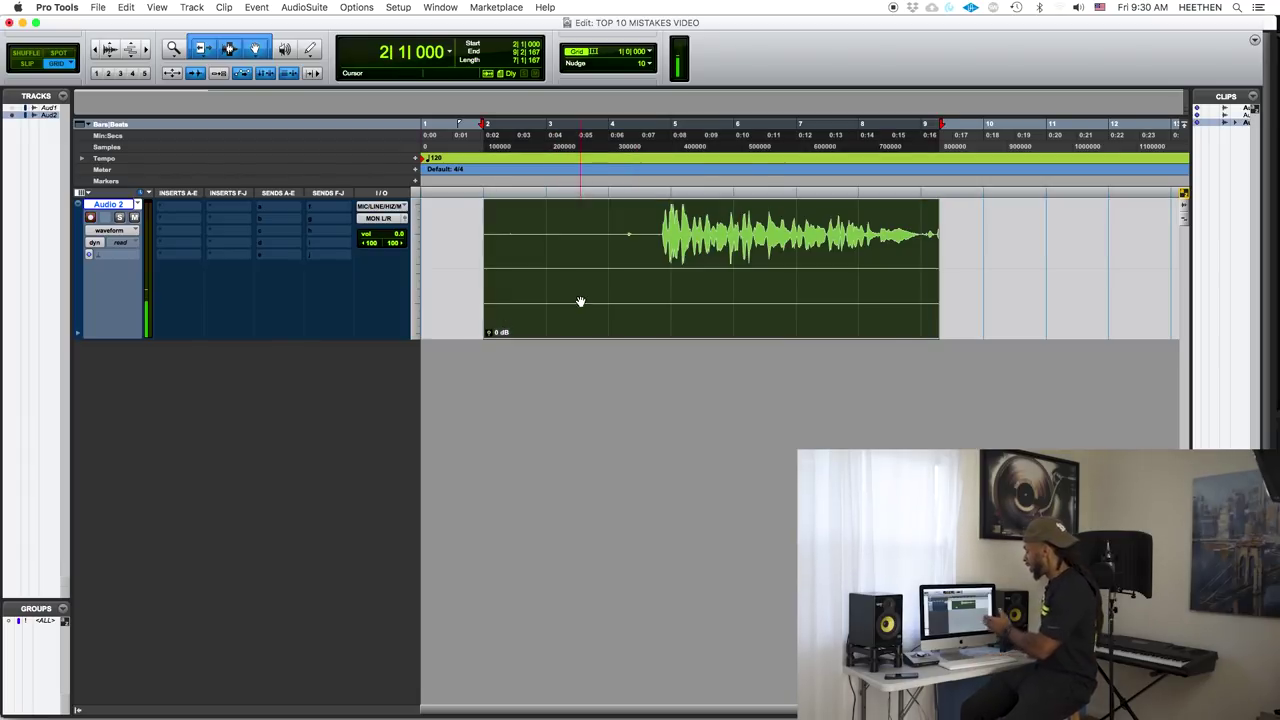
Split Audio 2 into mono Audio 2.L and Audio 2.R, then check each new clip.
right_click(105, 206)
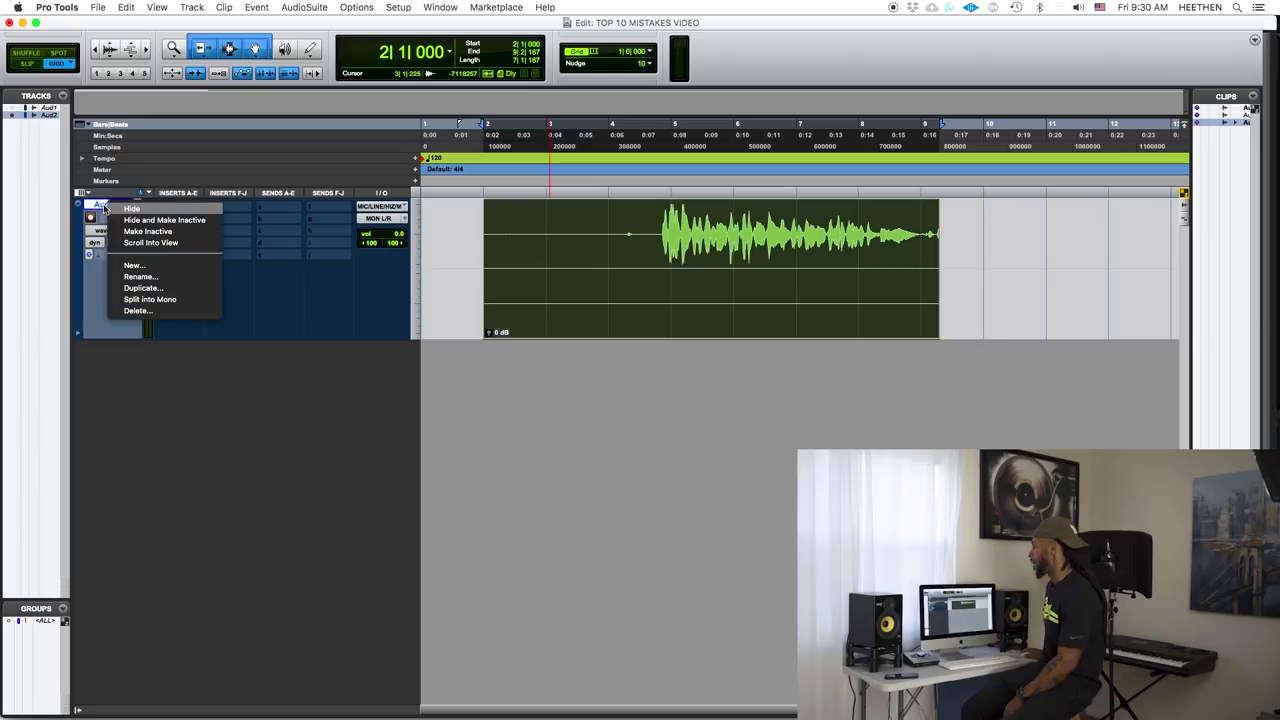
left_click(163, 300)
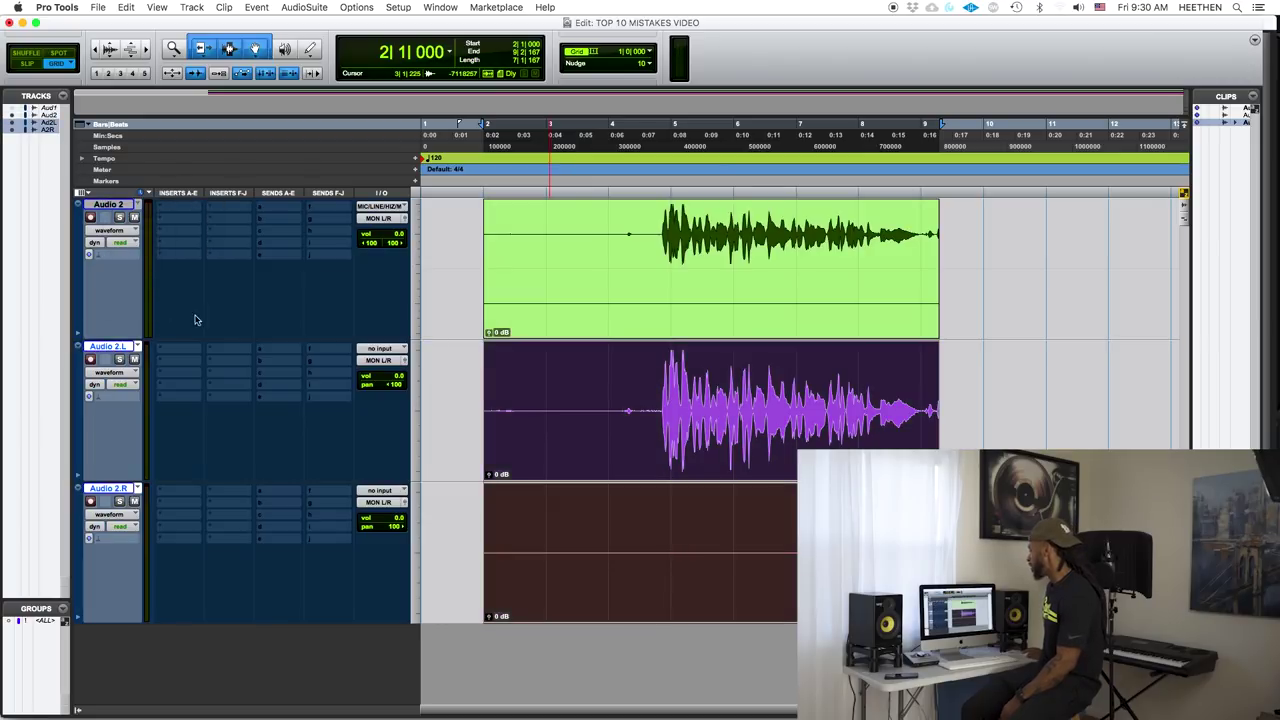
left_click(425, 372)
left_click(566, 434)
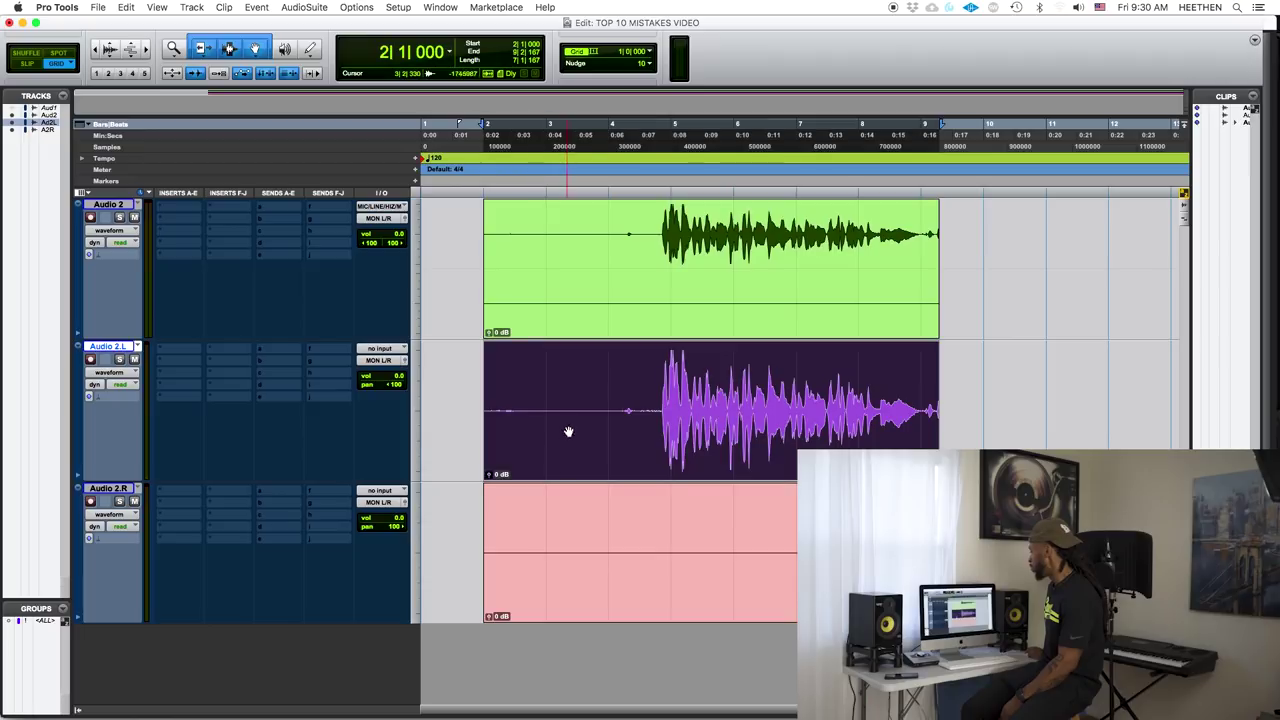
left_click(600, 560)
Delete the silent Audio 2.R track, confirming despite its clips.
left_click(676, 438)
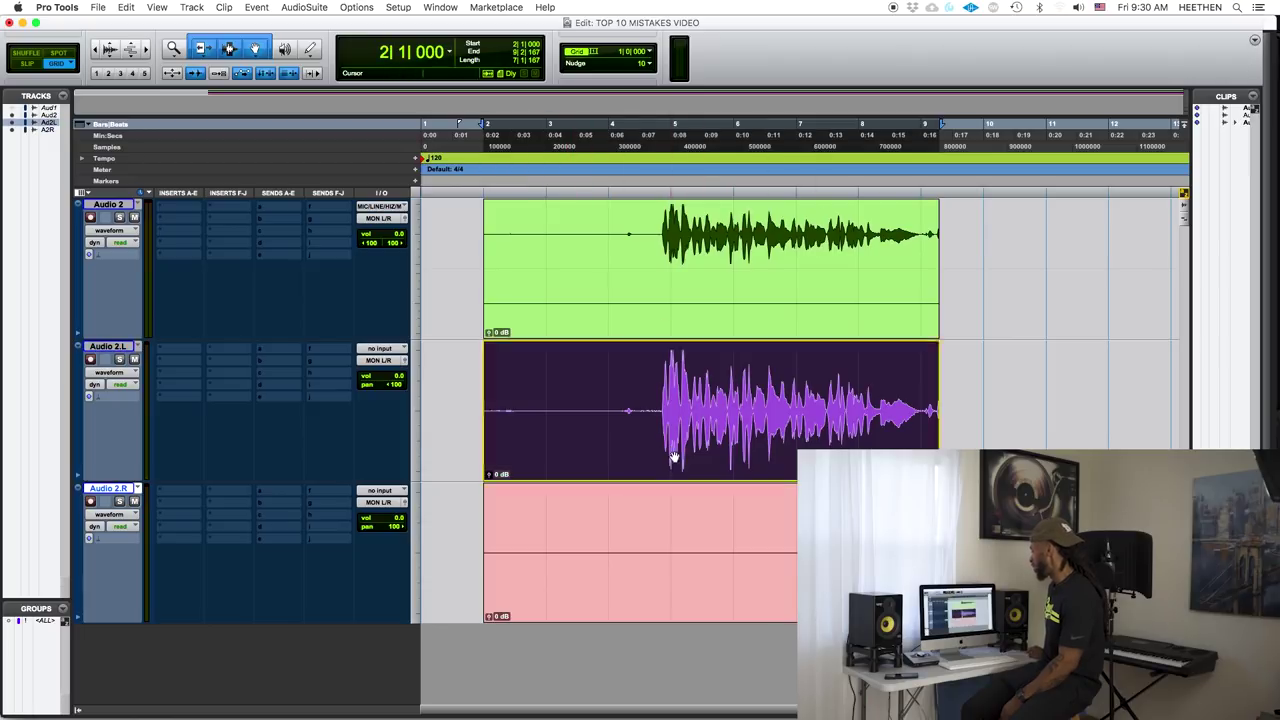
left_click(650, 571)
right_click(98, 497)
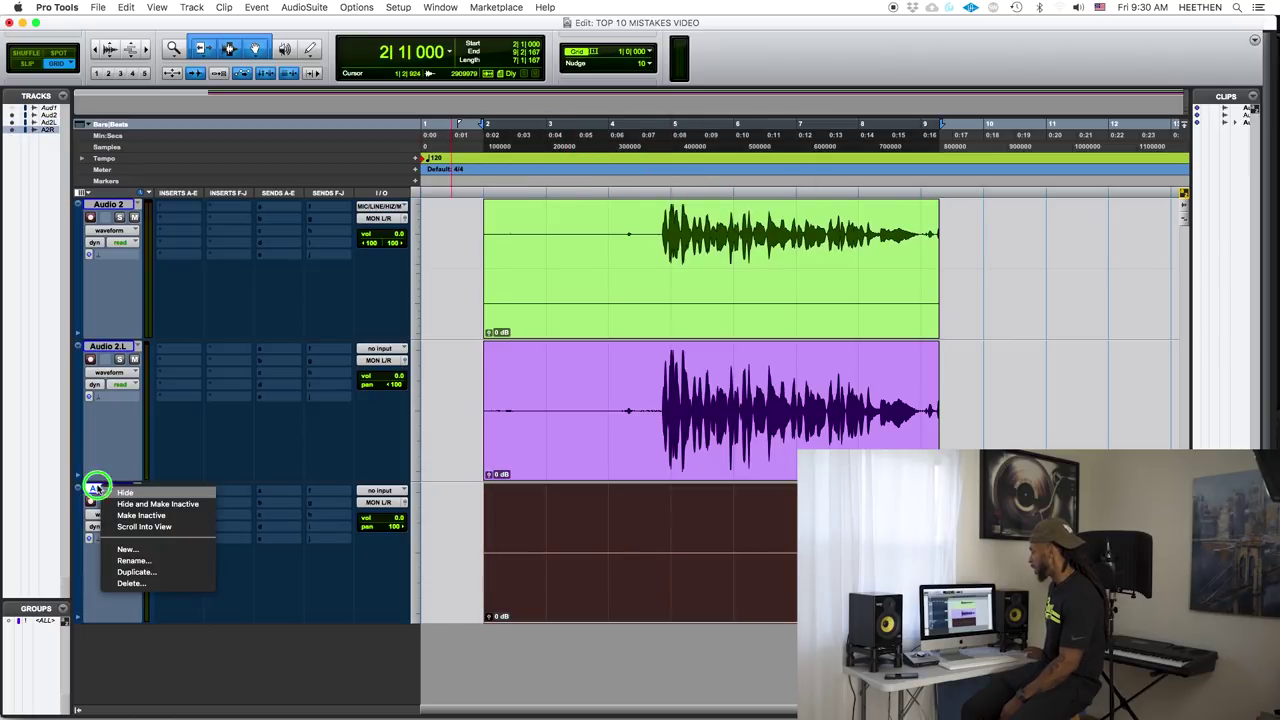
left_click(135, 585)
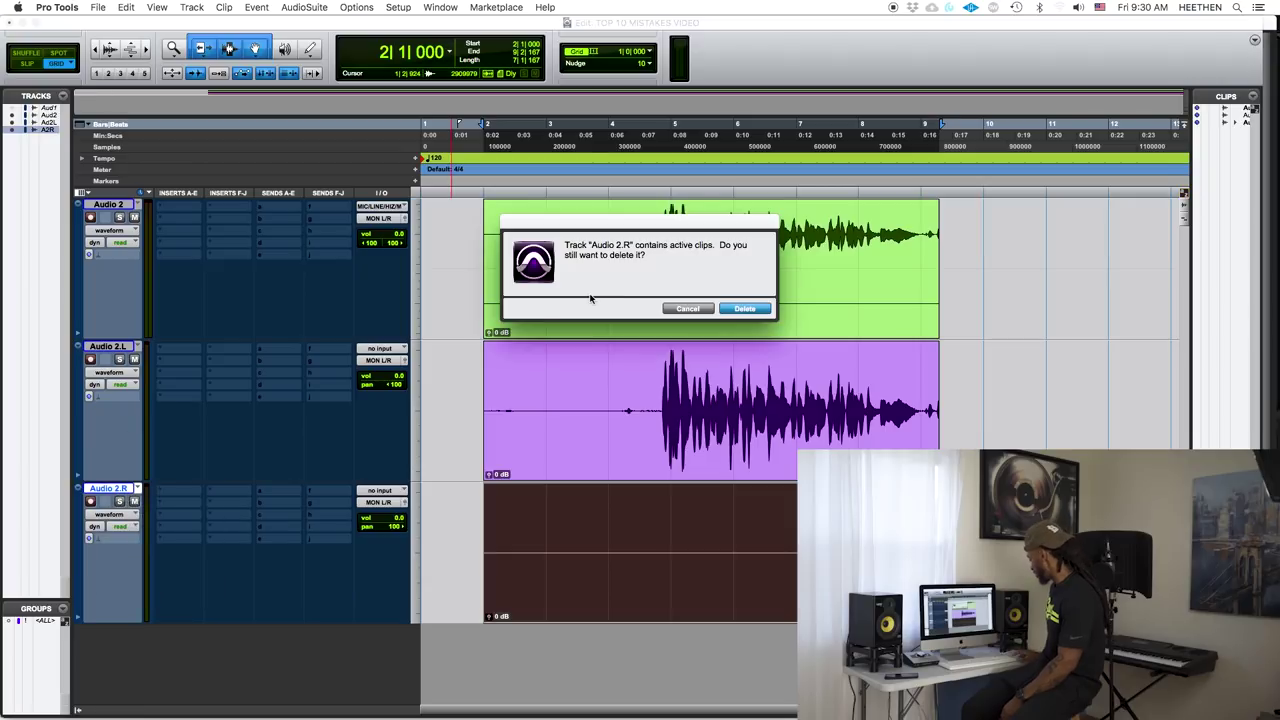
key("Return")
Delete the stereo Audio 2 track, place the playhead at bar 5, and arm Audio 2.L.
left_click(116, 205)
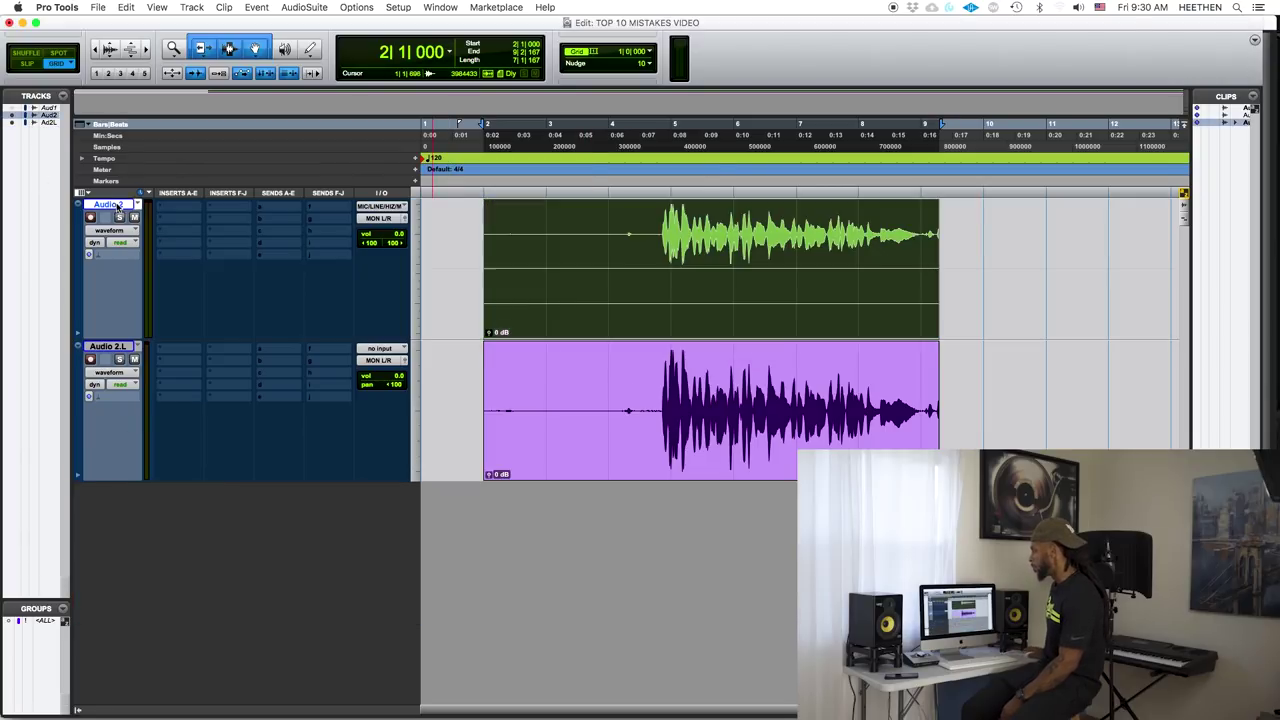
right_click(116, 205)
left_click(152, 292)
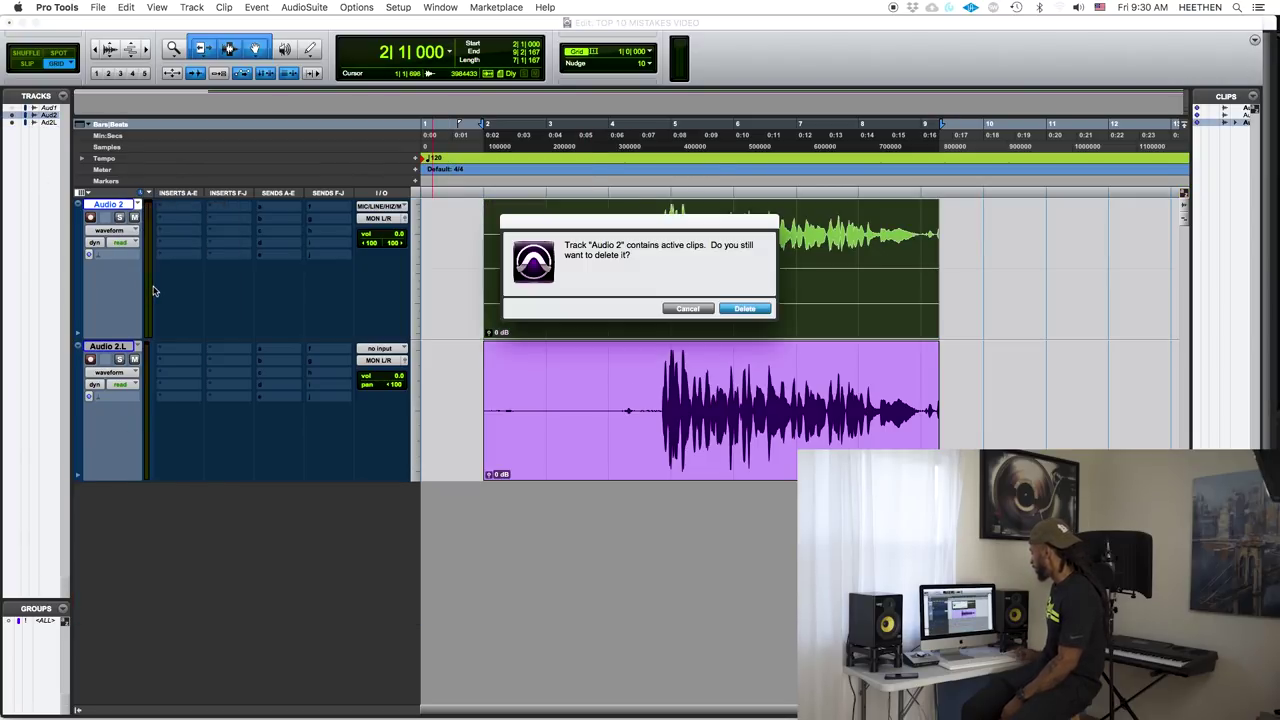
key("Return")
left_click(653, 237)
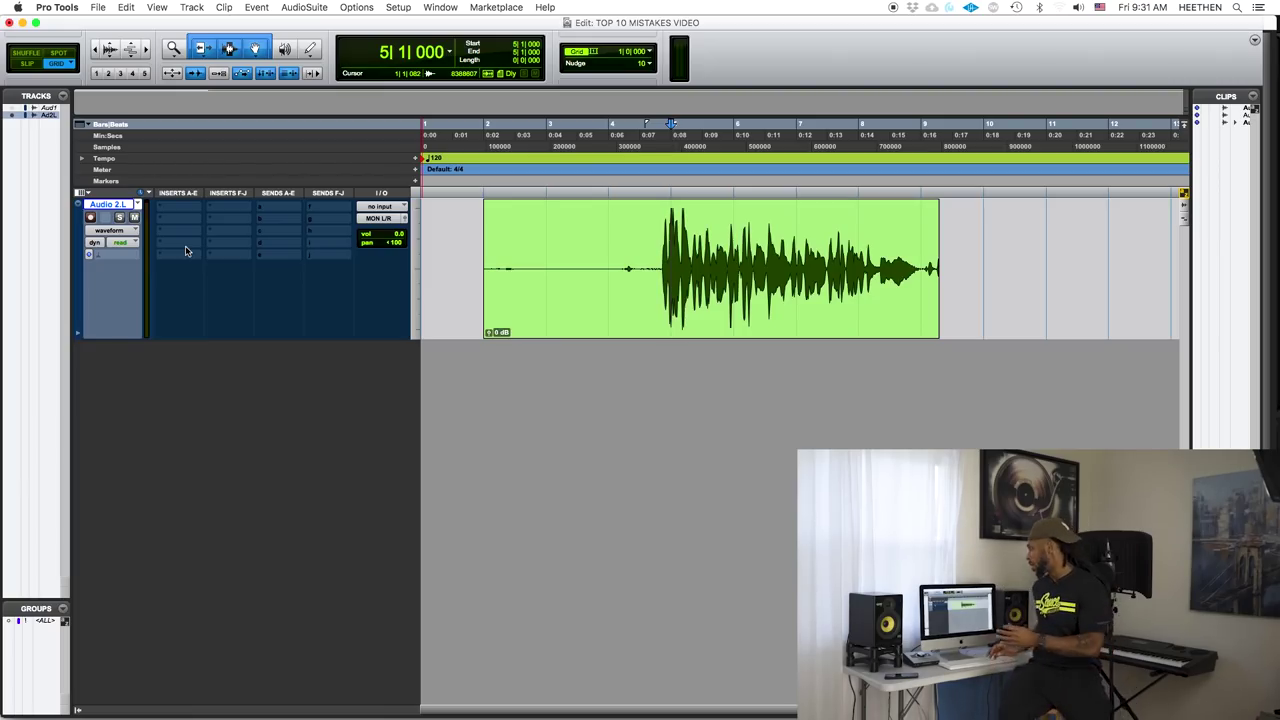
left_click(91, 218)
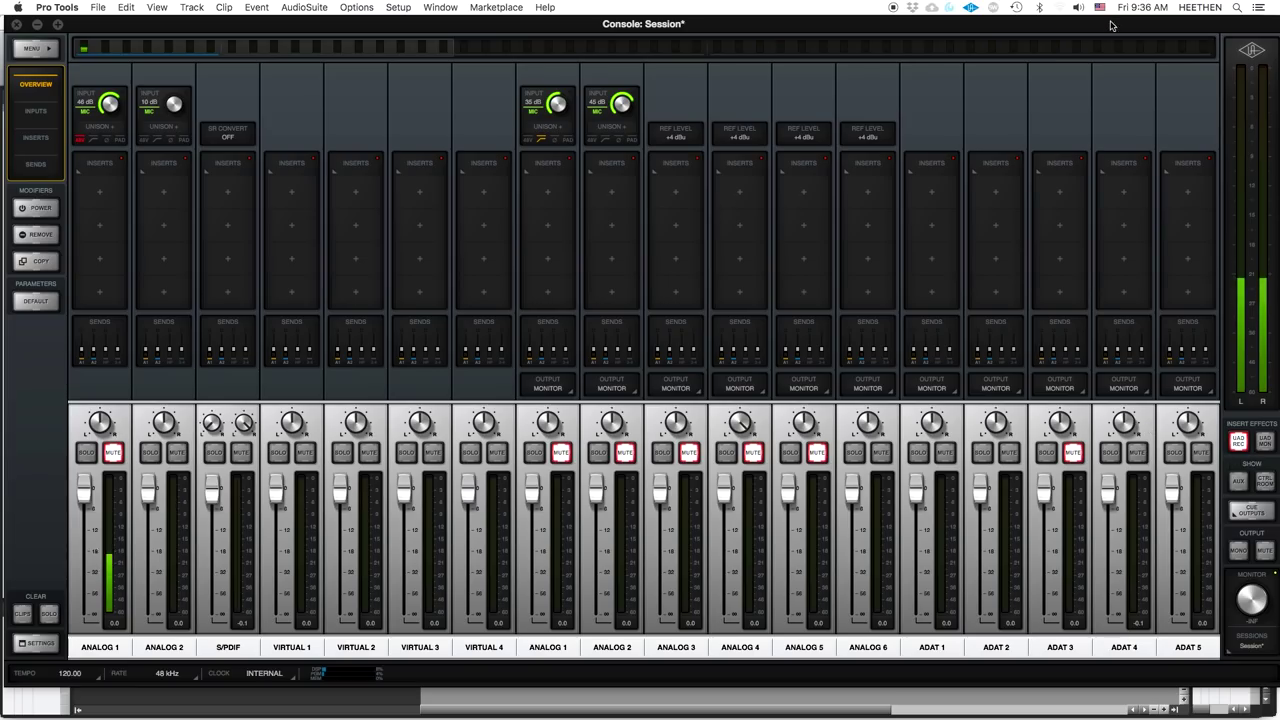
Turn on UAD REC for inserts and load the Dynamics › Empirical Labs Distressor on Analog 1's first slot.
left_click(1236, 446)
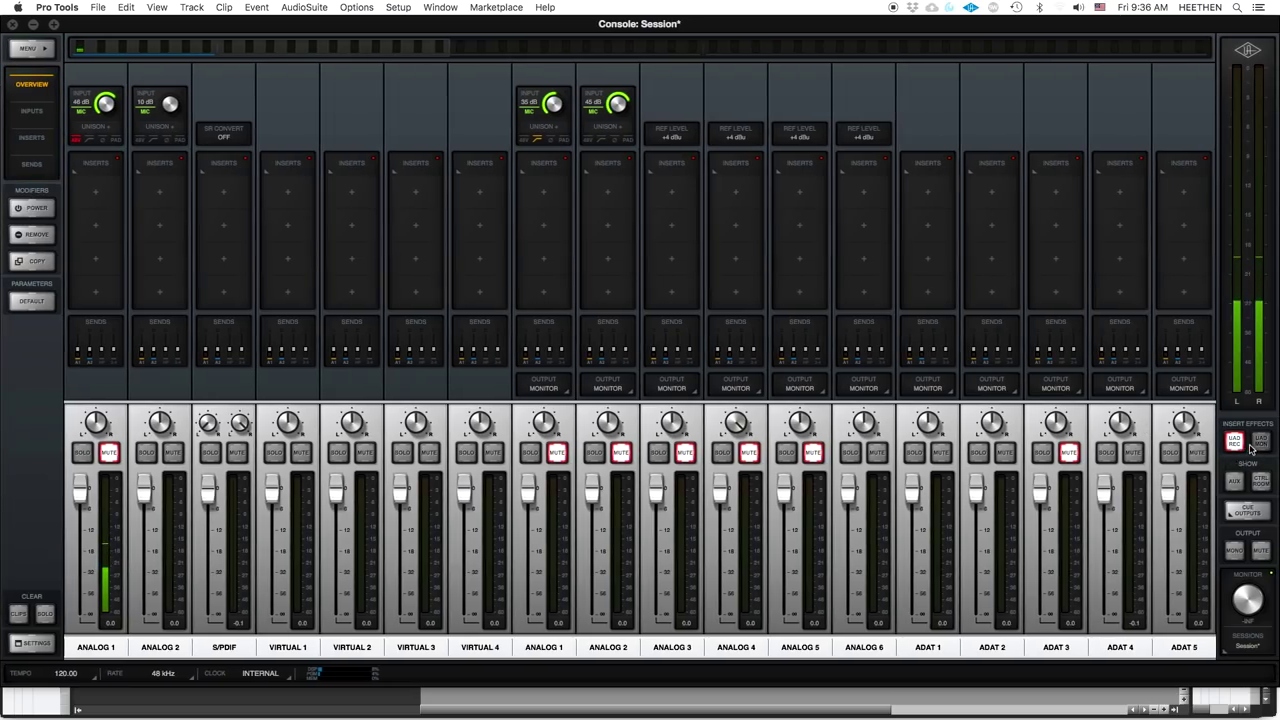
left_click(558, 202)
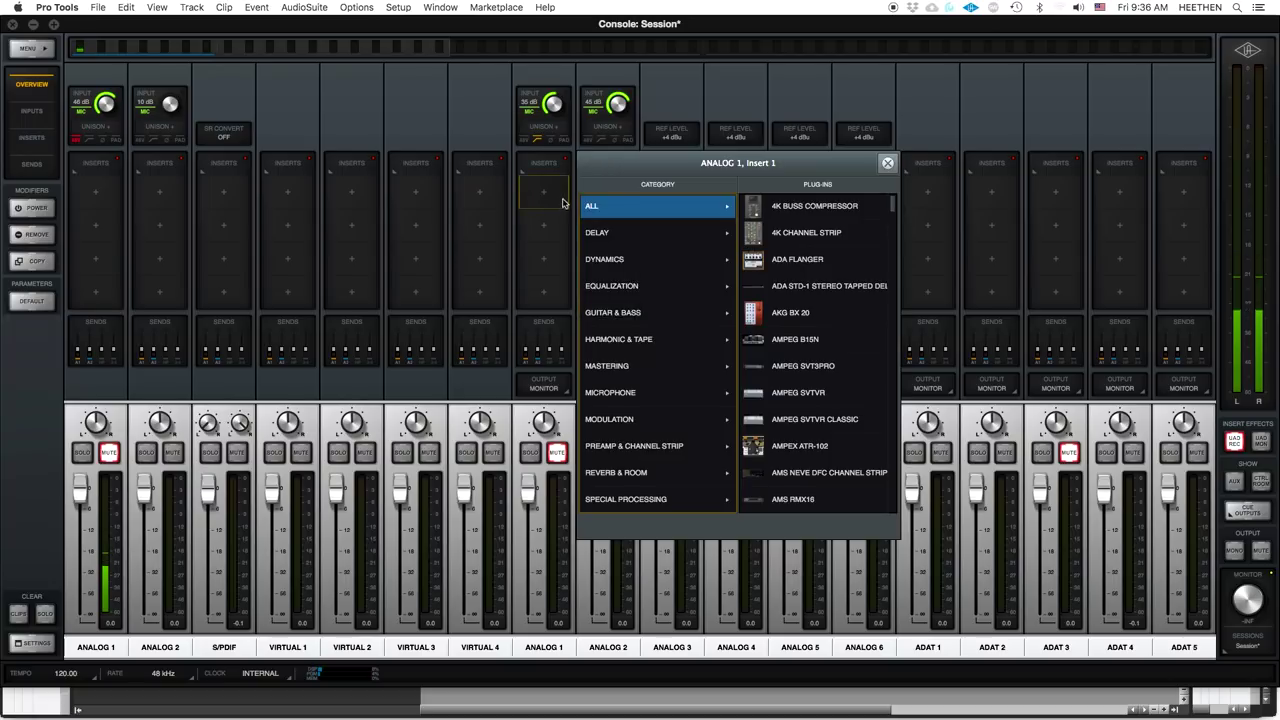
left_click(669, 263)
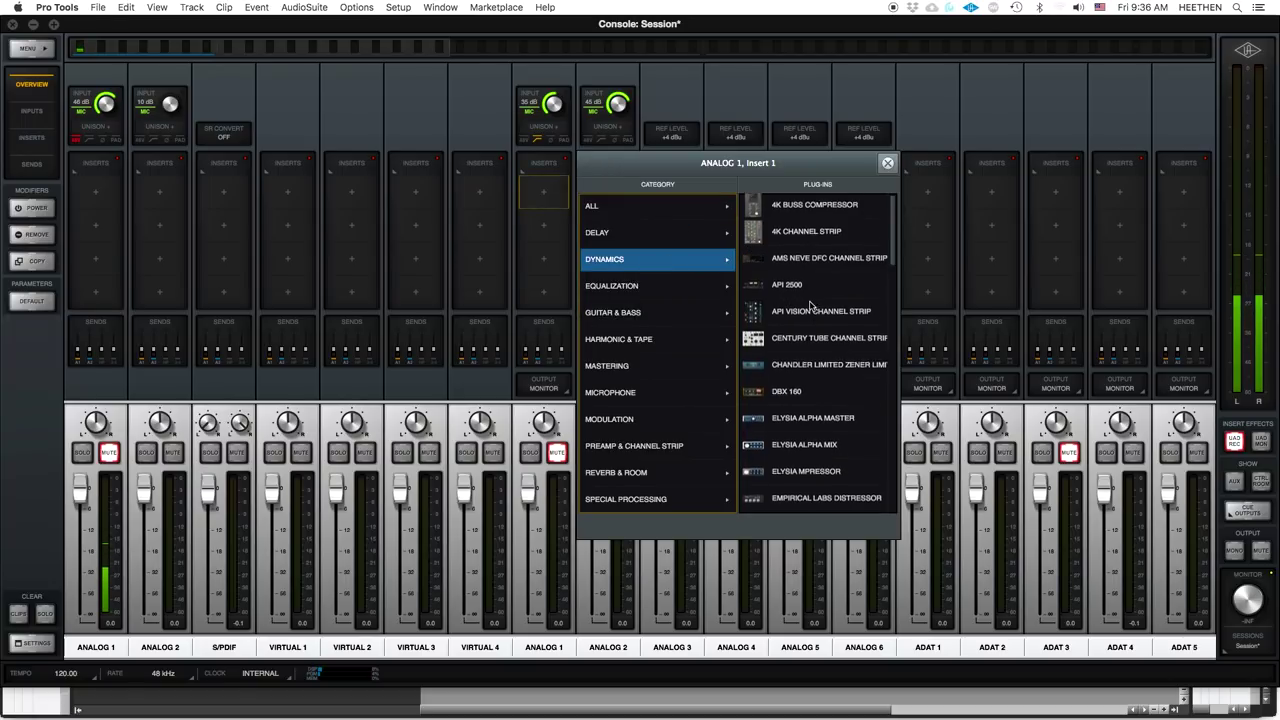
scroll(790, 296, "down", 5)
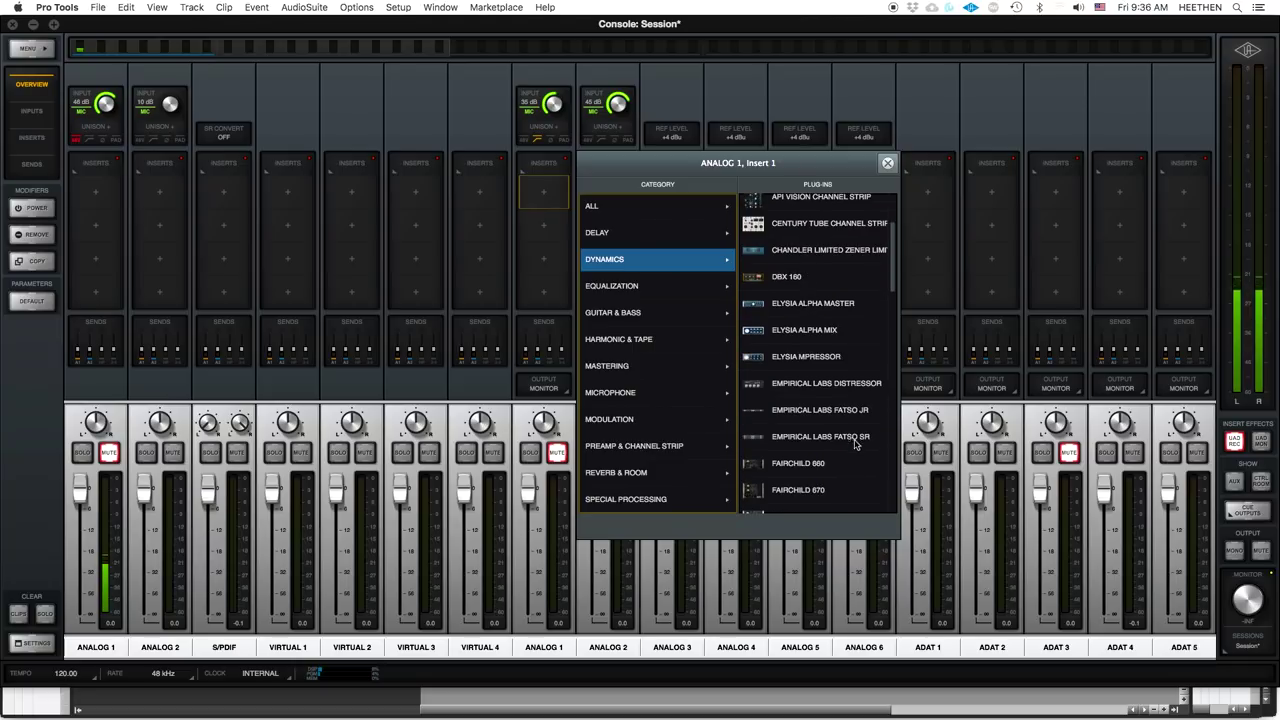
left_click(817, 388)
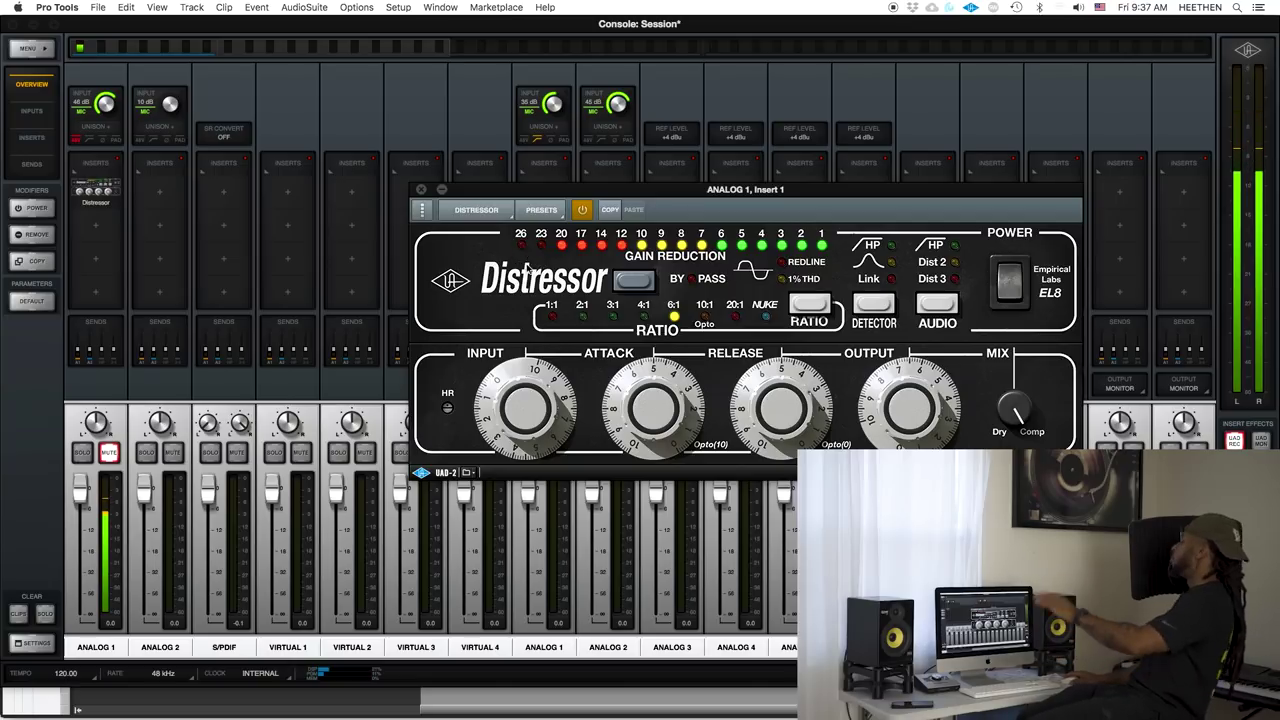
Adjust the Distressor's Input knob on Analog 1, keeping the 6:1 ratio.
left_click_drag(531, 388, 552, 400)
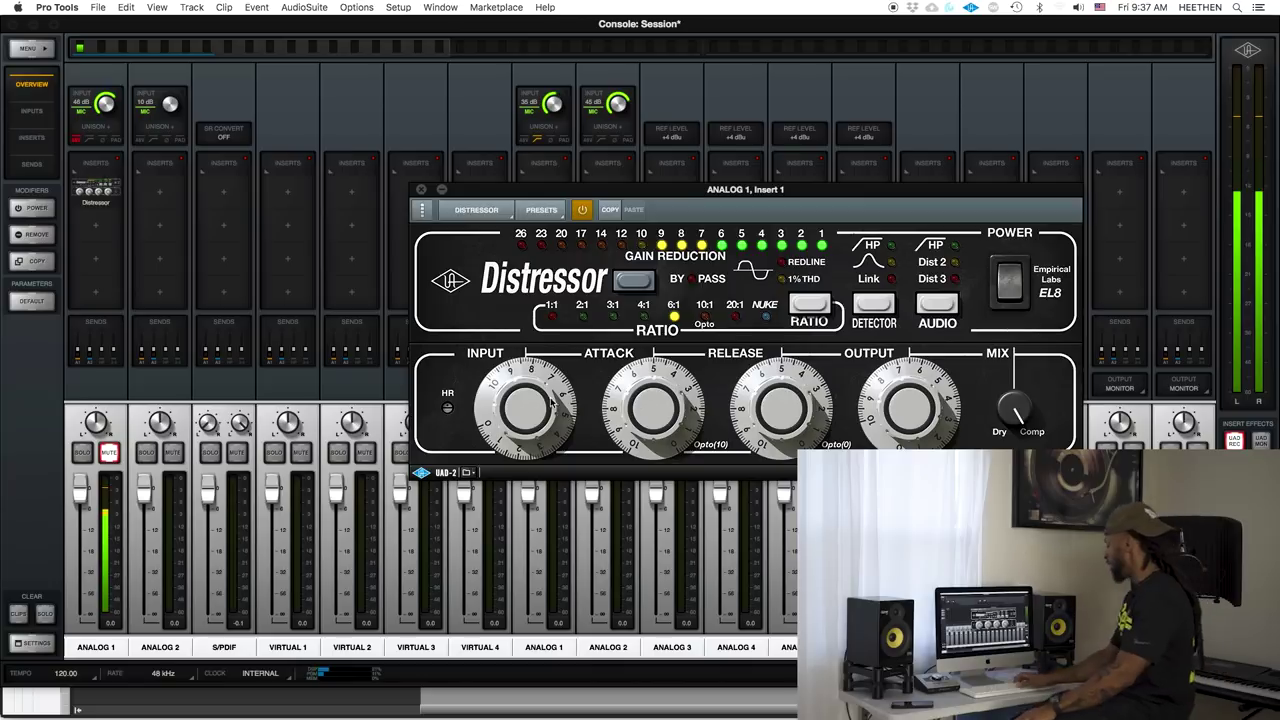